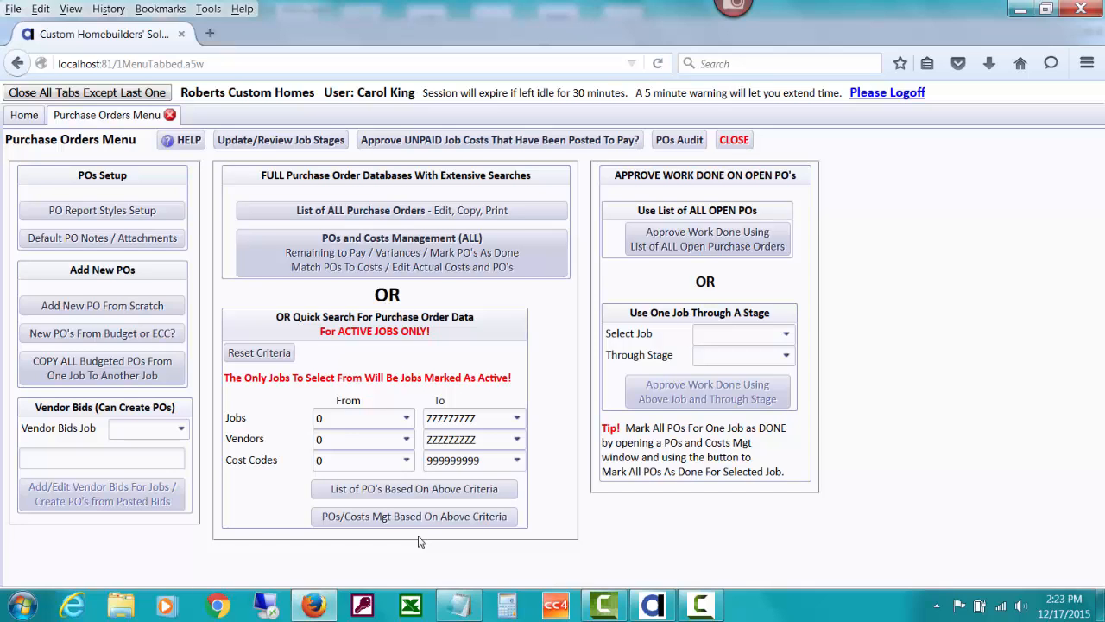
Review the POs and costs management records for job VISTAV3811 using the purchase order quick search
click(387, 417)
text(v)
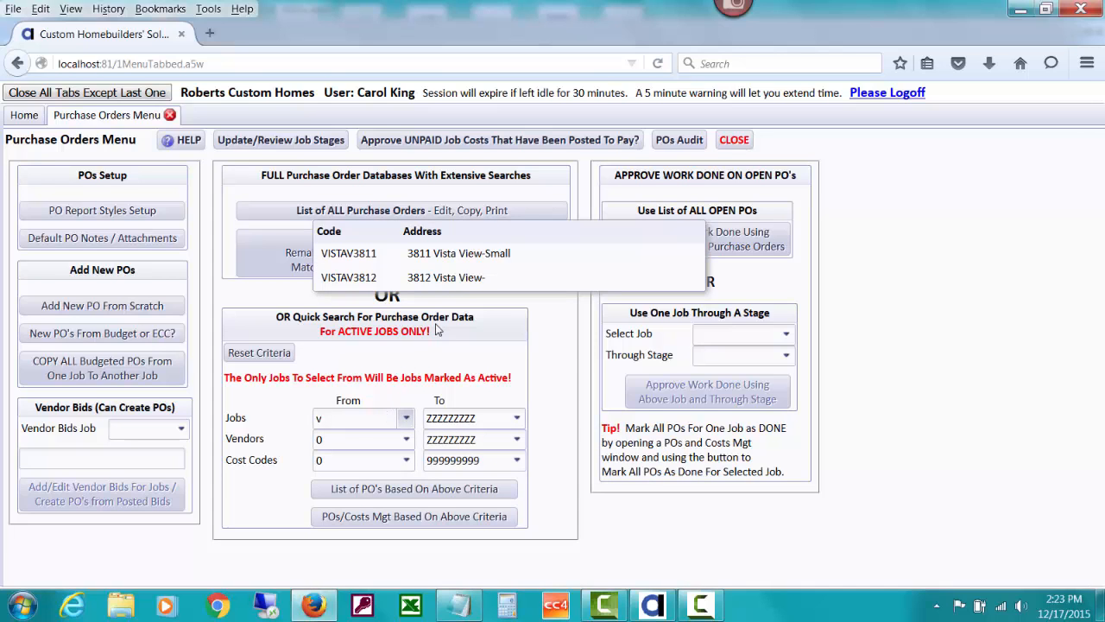
click(436, 254)
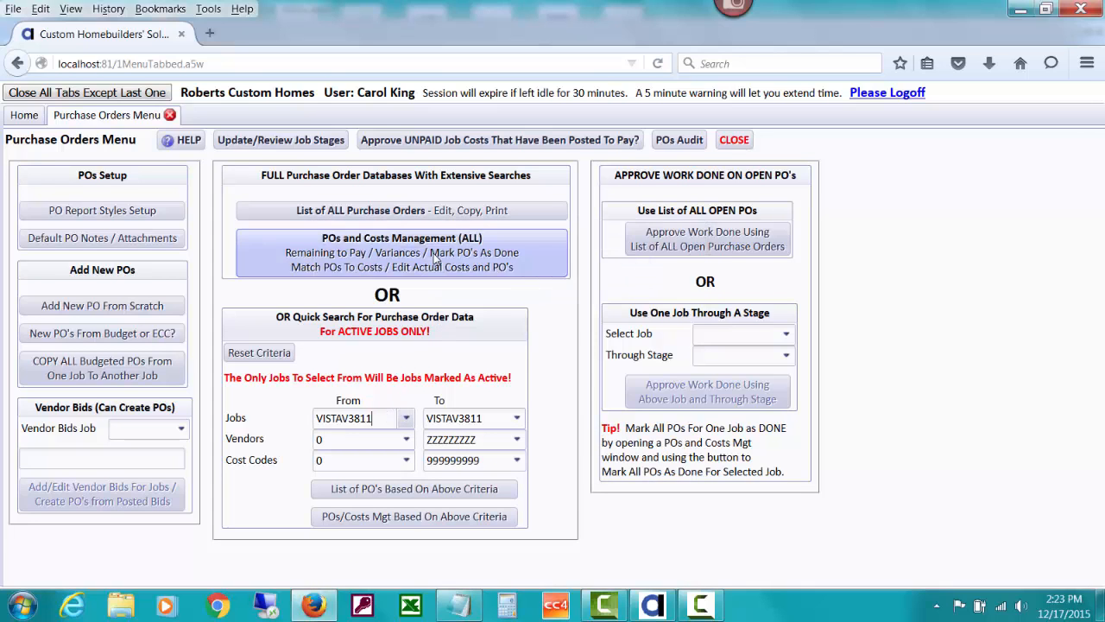
click(393, 516)
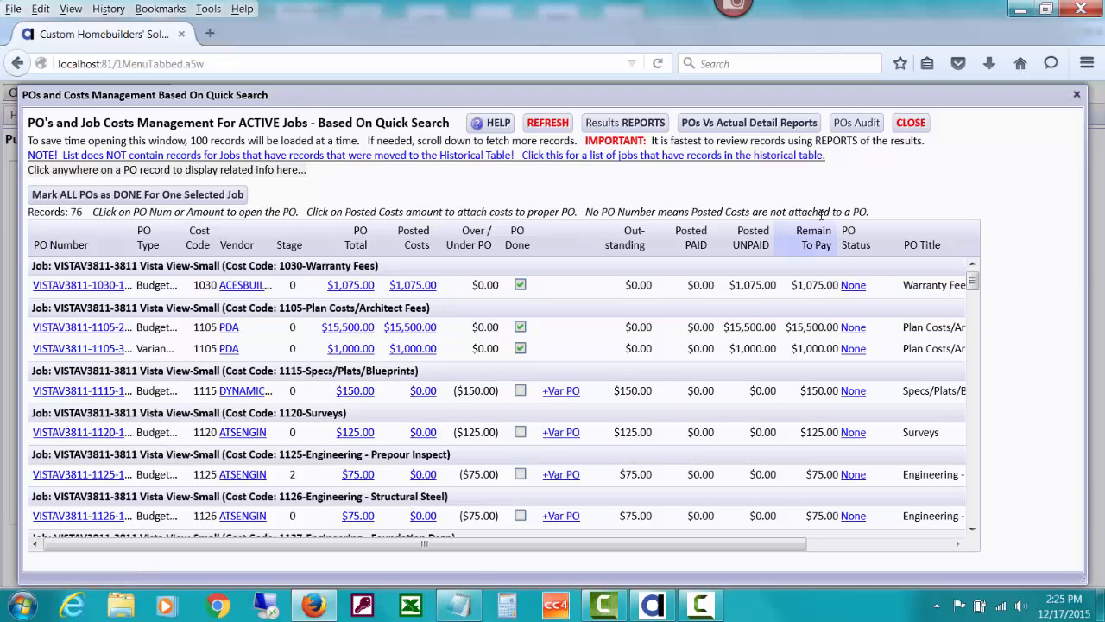
click(912, 123)
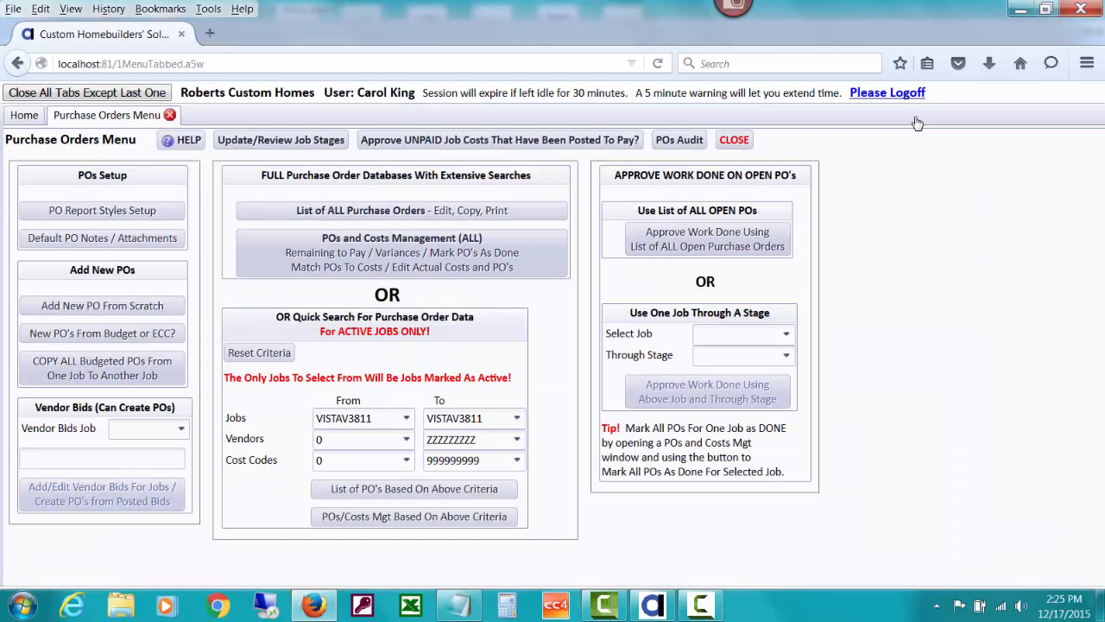
Start a new job-related payables bill for vendor DYNAMICREP from the payables posting menu
click(733, 141)
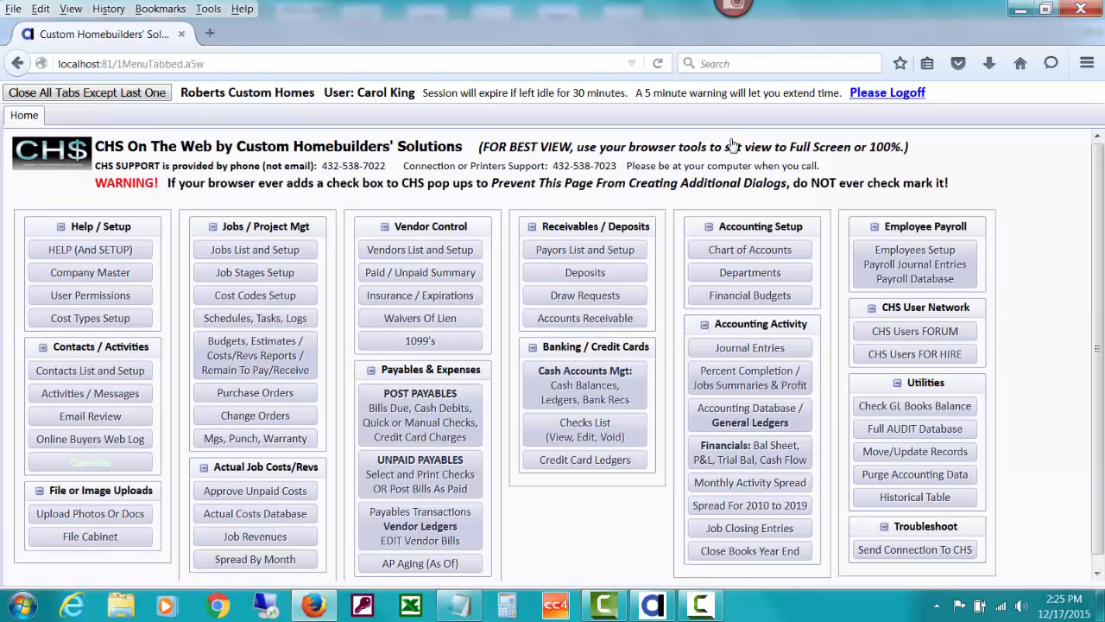
click(439, 402)
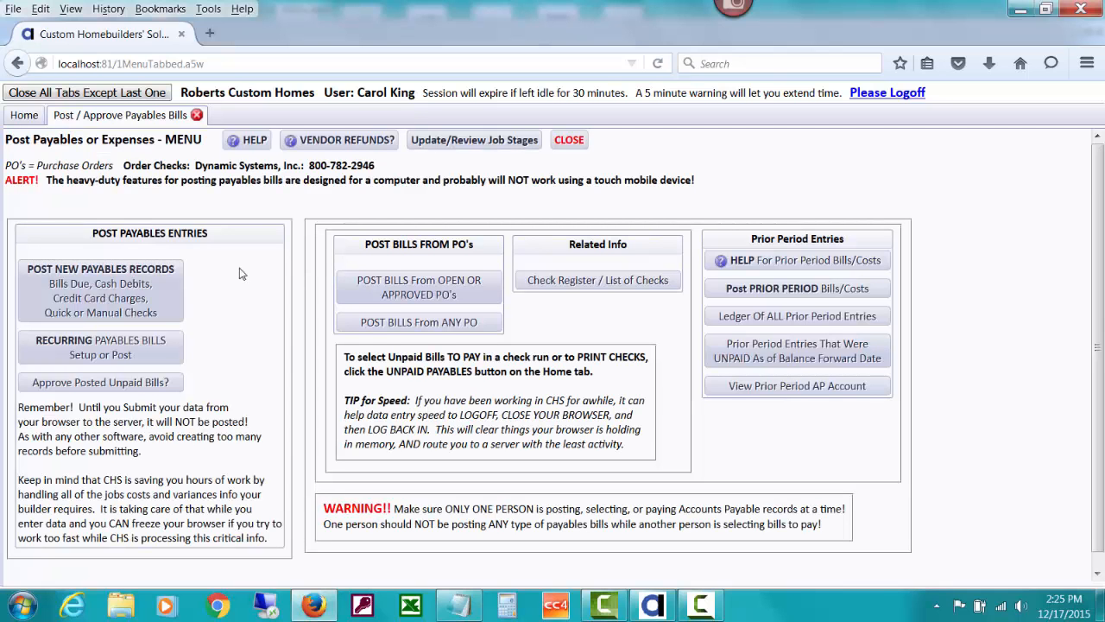
click(164, 283)
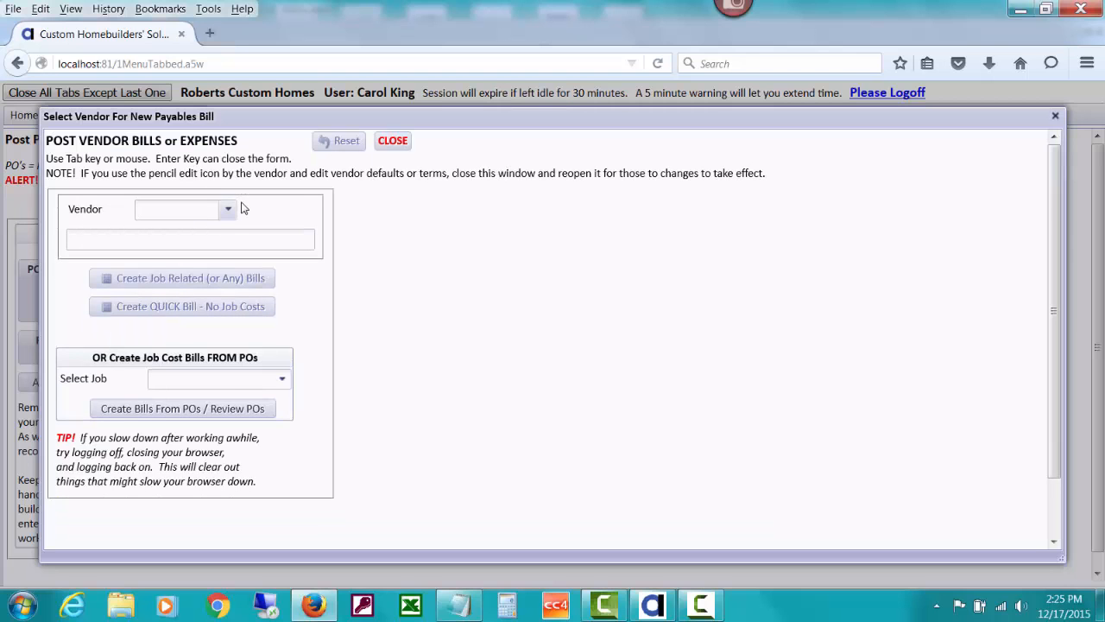
text(dy)
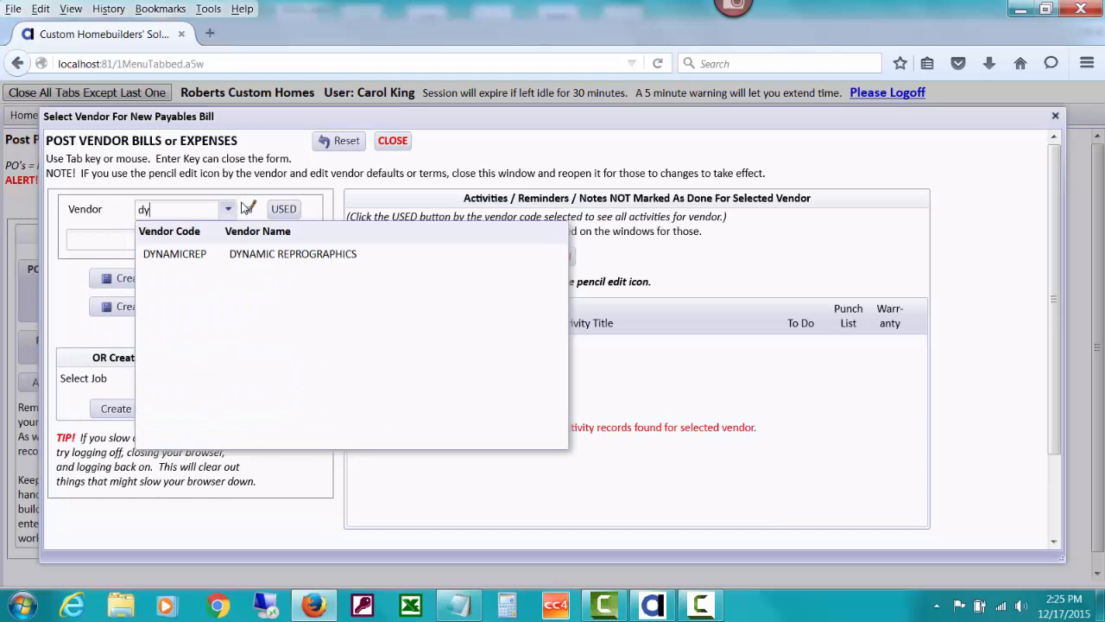
click(255, 259)
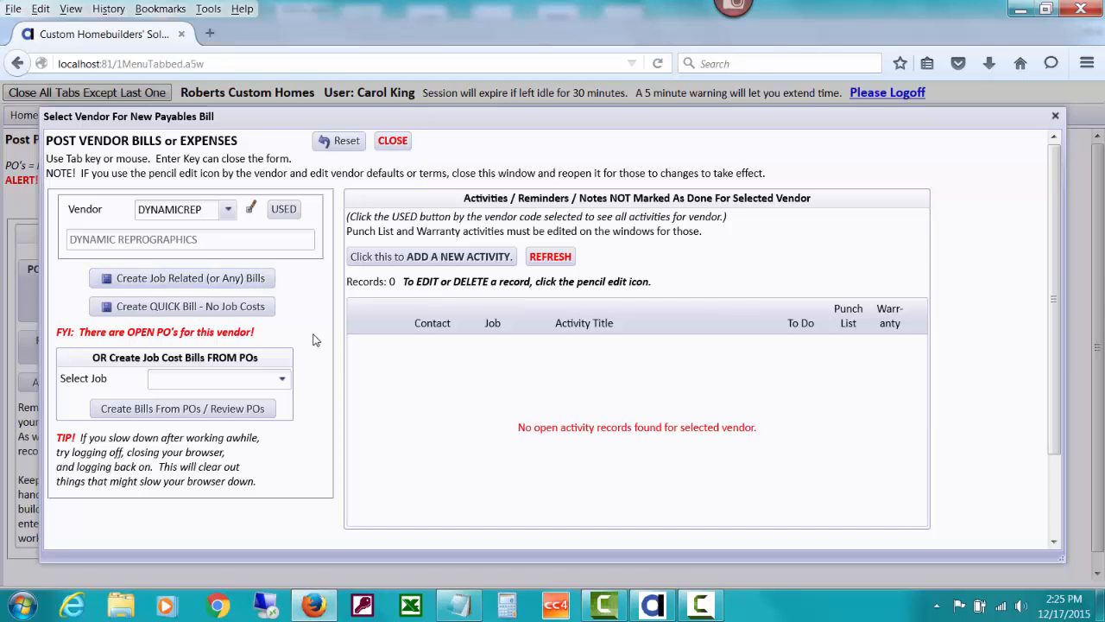
click(261, 278)
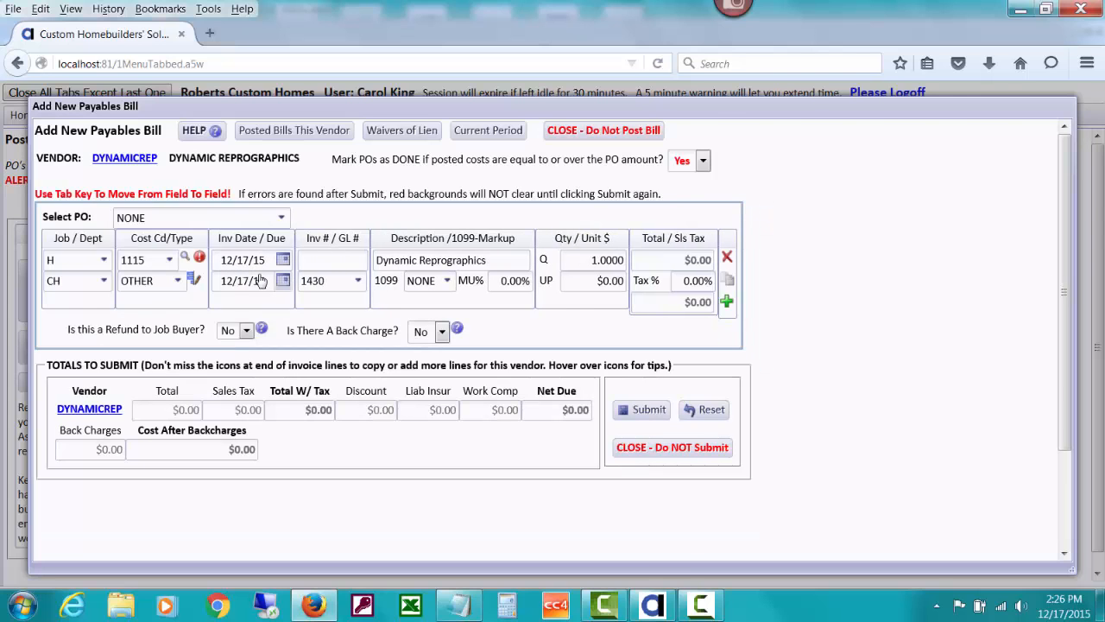
Assign the bill line to job VISTAV3811 and enter invoice number 123456
click(78, 262)
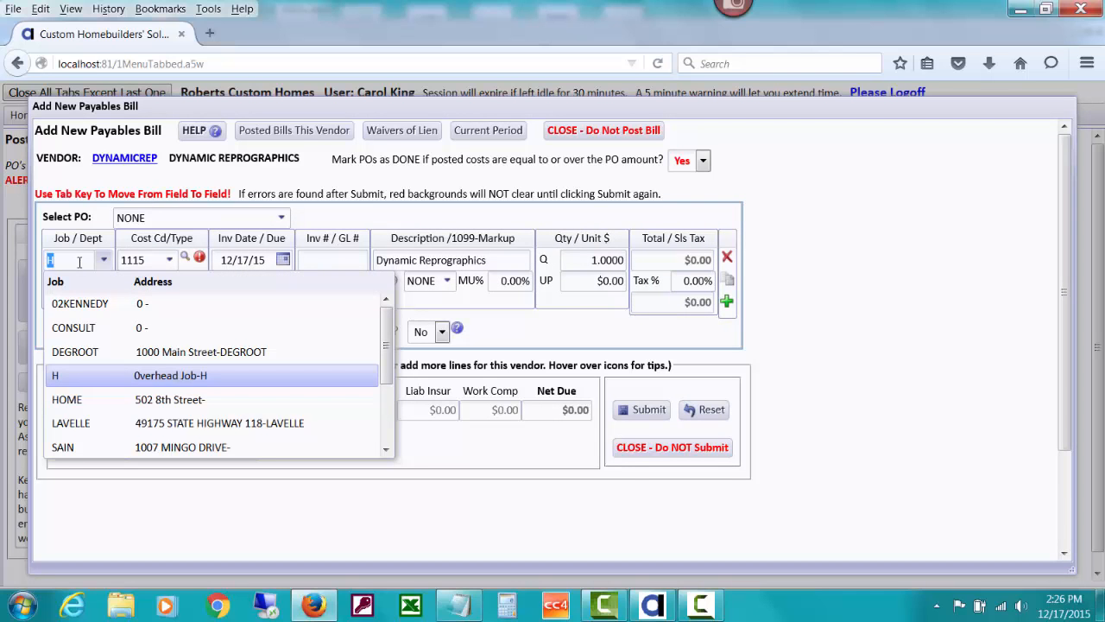
text(v)
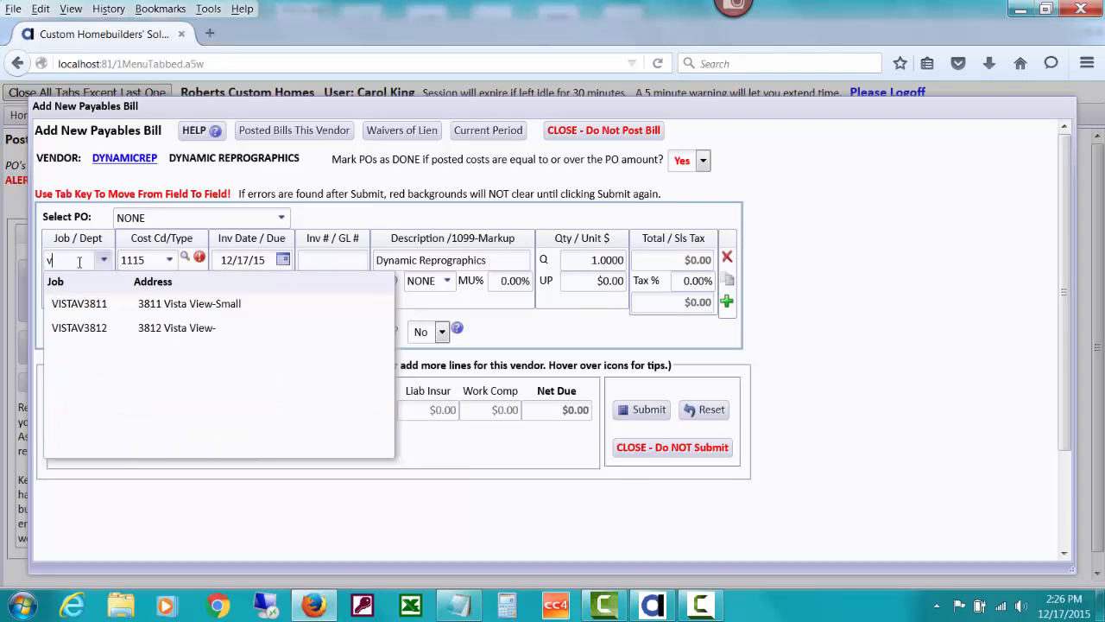
click(149, 311)
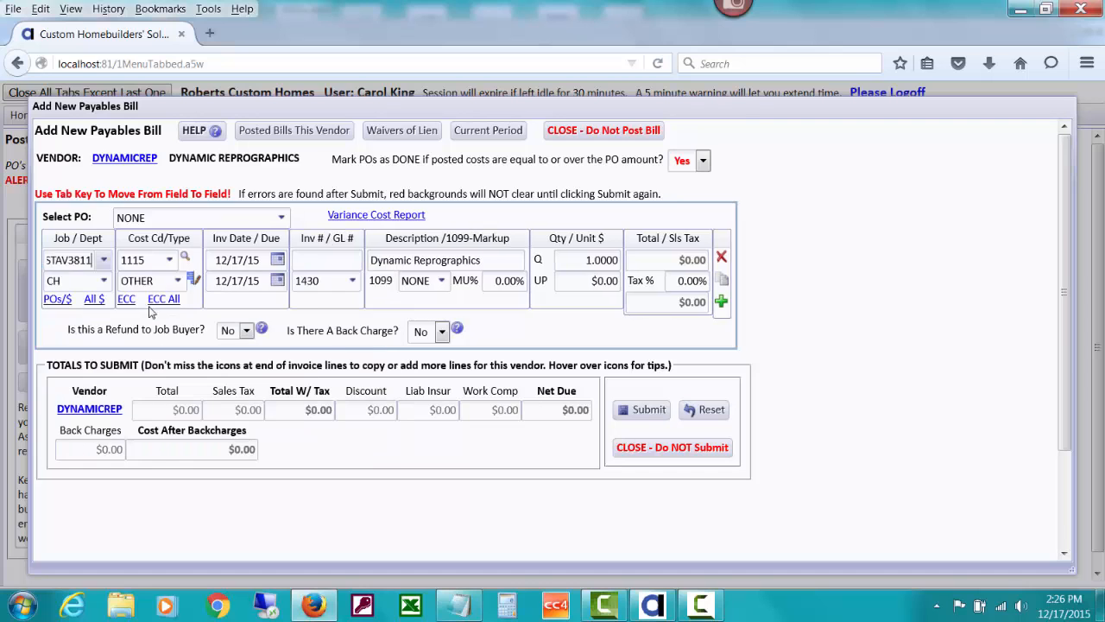
click(298, 262)
text(123456)
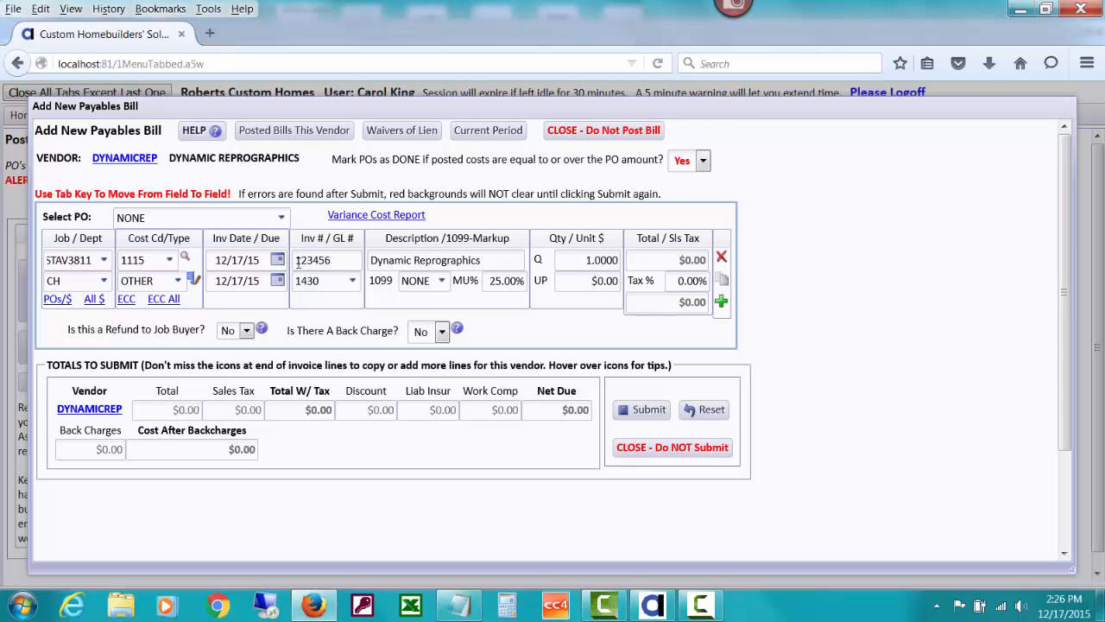
key(Tab)
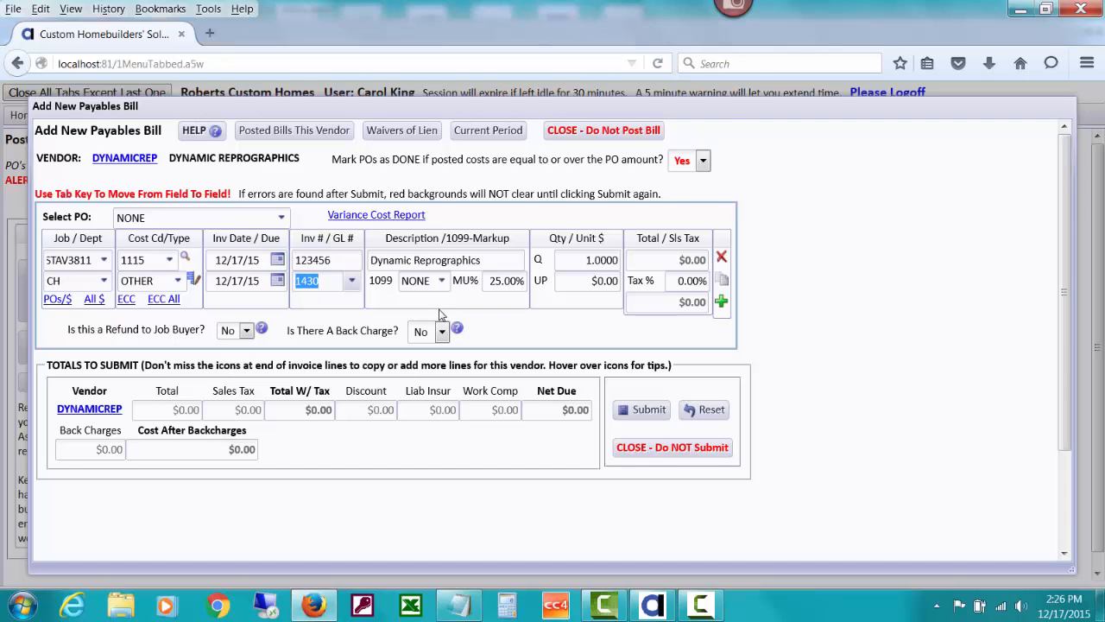
Set the bill line's unit price to $55.00, keeping the default GL account, 1099, markup and quantity
key(Tab)
key(Tab)
key(Tab)
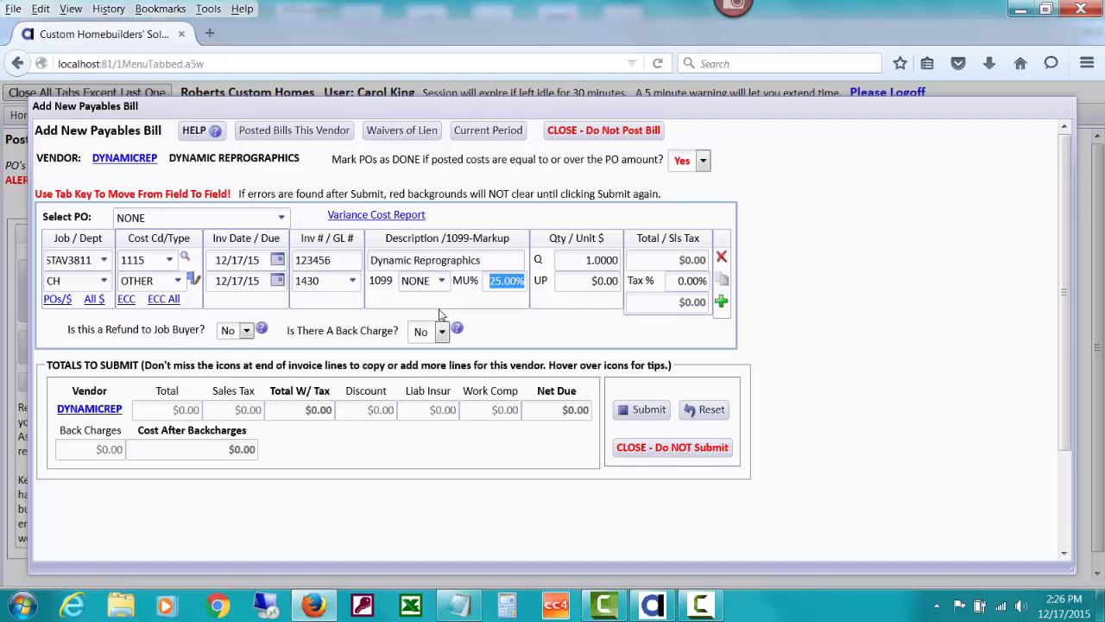
key(Tab)
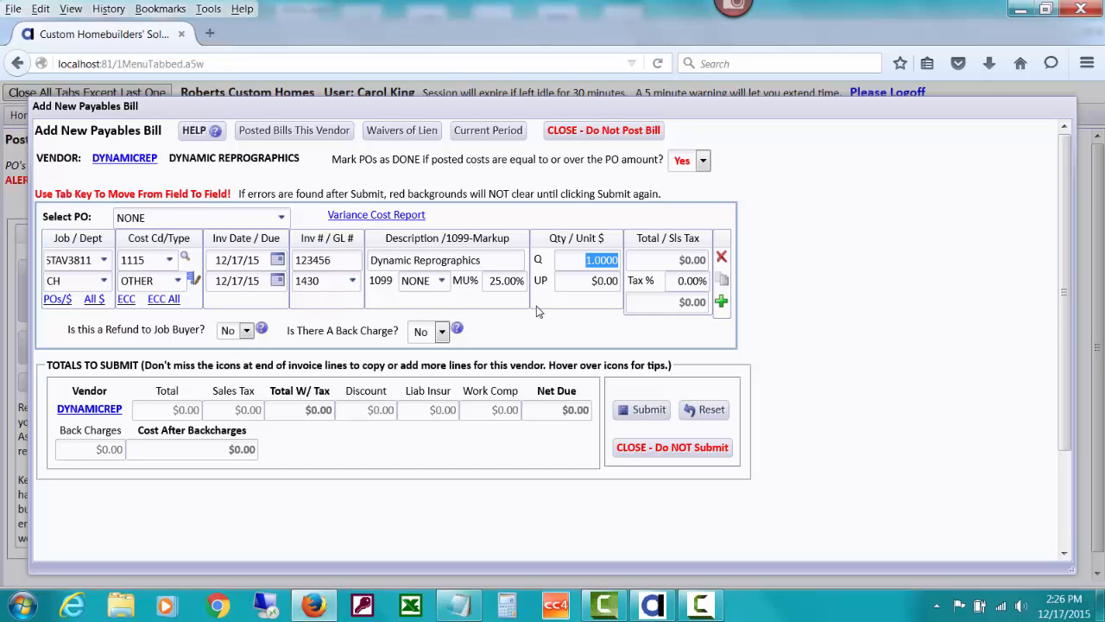
key(Tab)
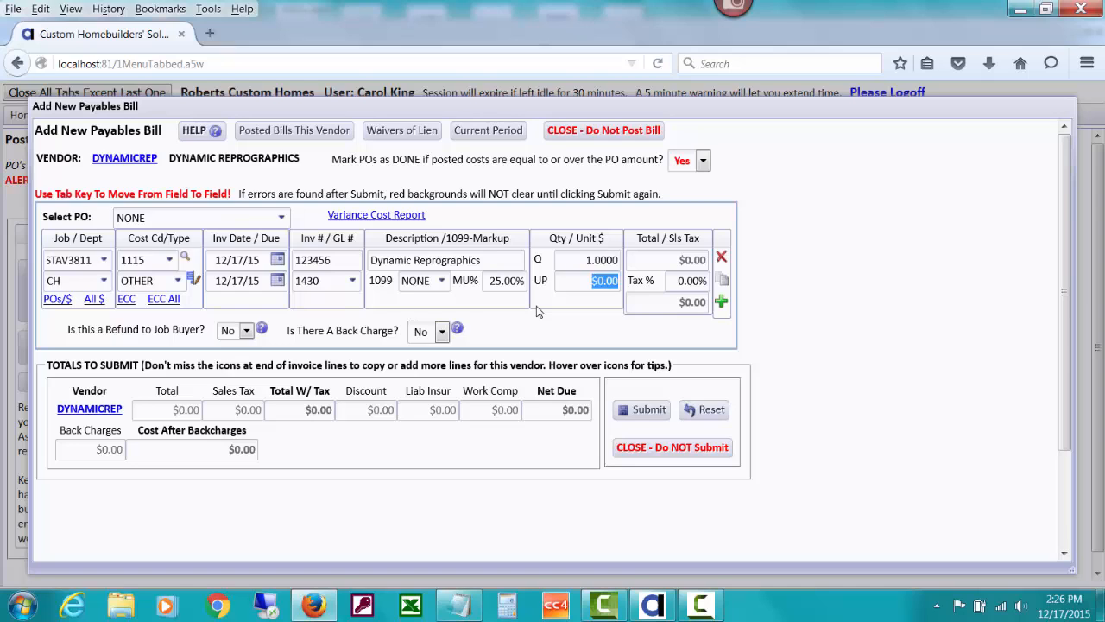
text(55)
key(Tab)
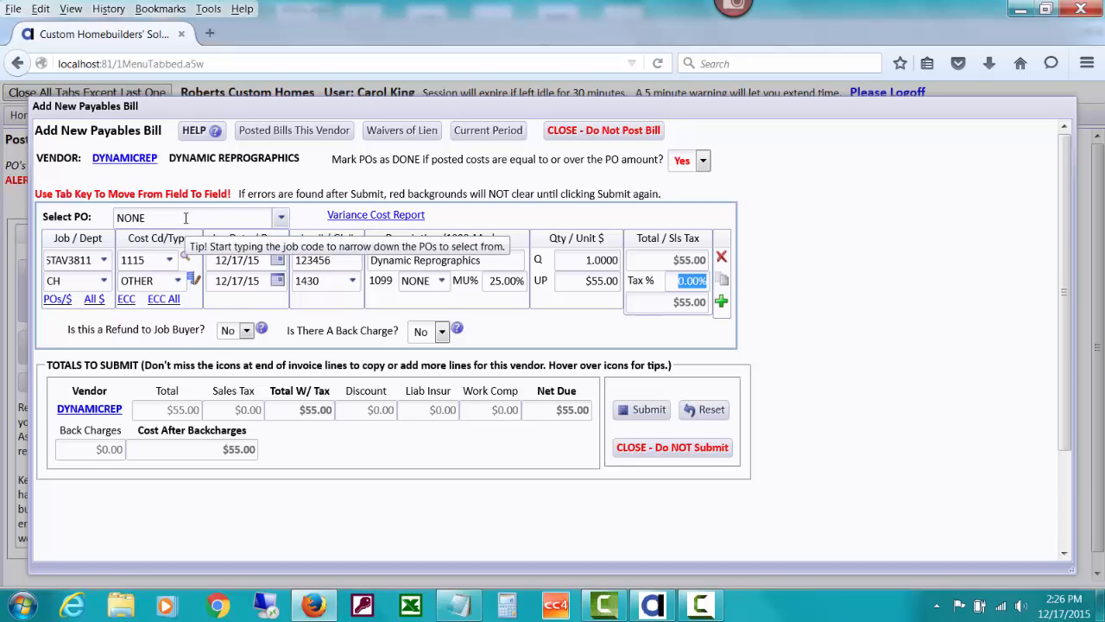
Check the vendor's selectable POs but leave the PO as NONE, and post the bill as unpaid to pay later
click(280, 221)
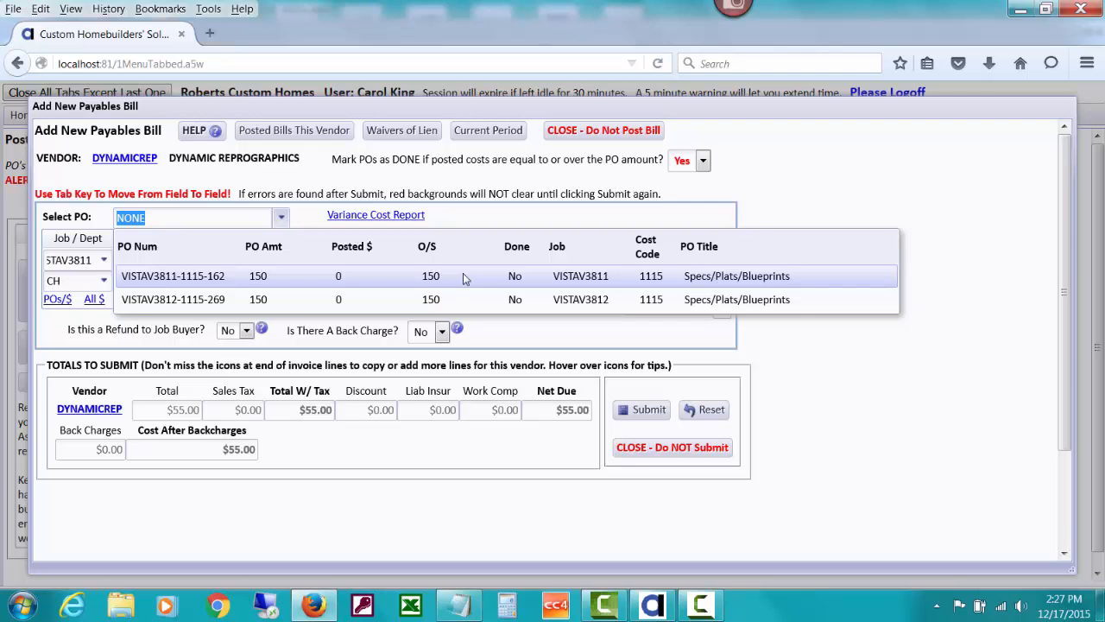
click(768, 216)
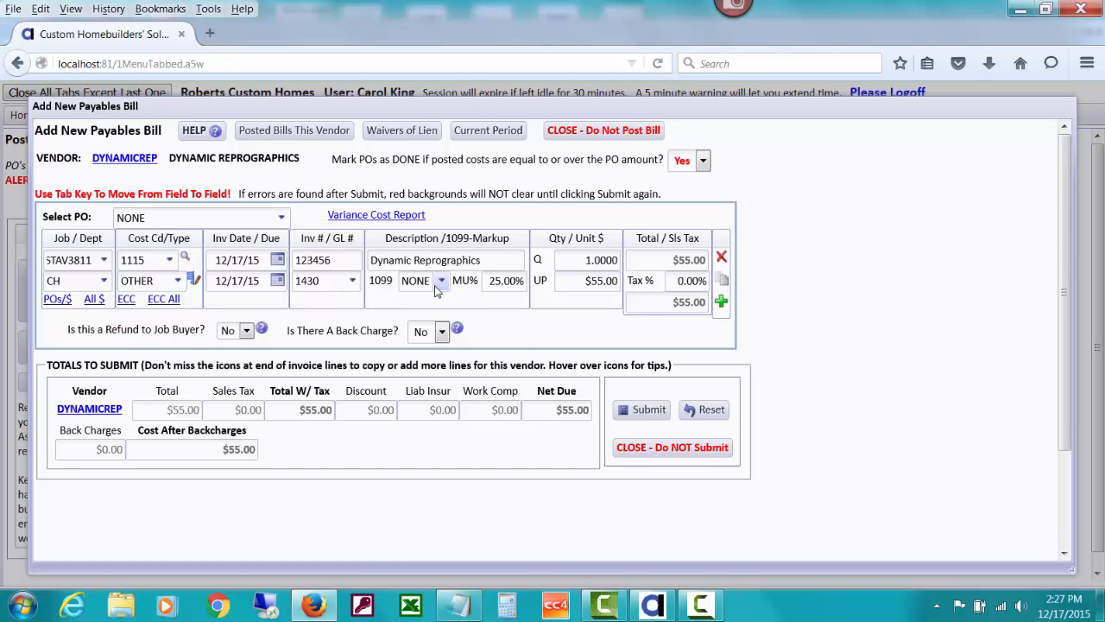
click(647, 413)
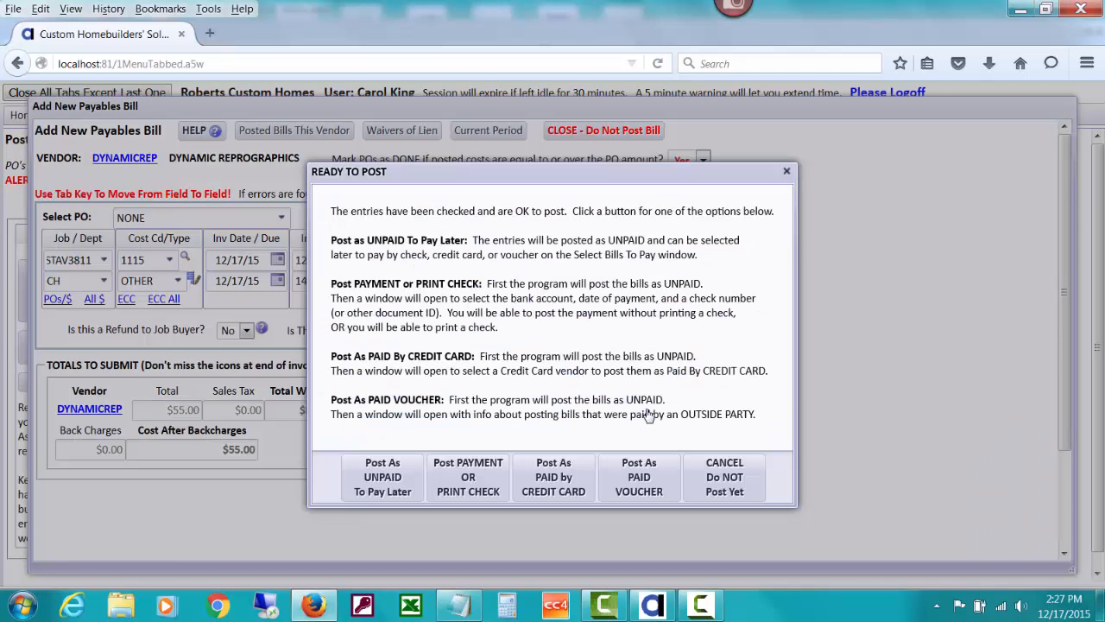
click(400, 491)
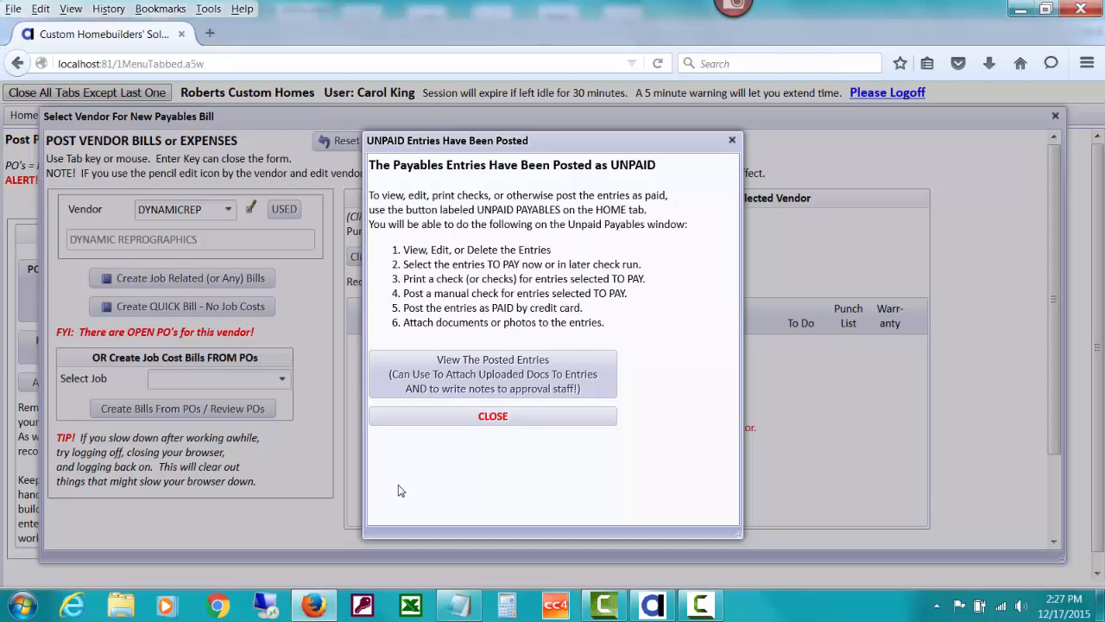
click(448, 424)
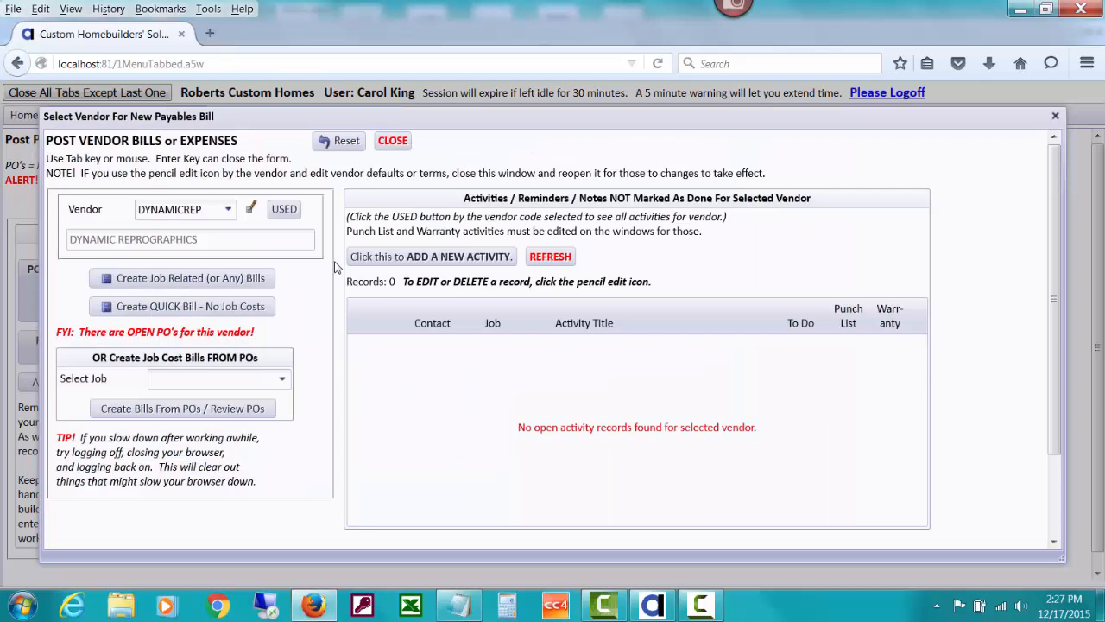
Return to the Purchase Orders menu, limit the quick search to job VISTAV3811 and view its list of POs
click(391, 143)
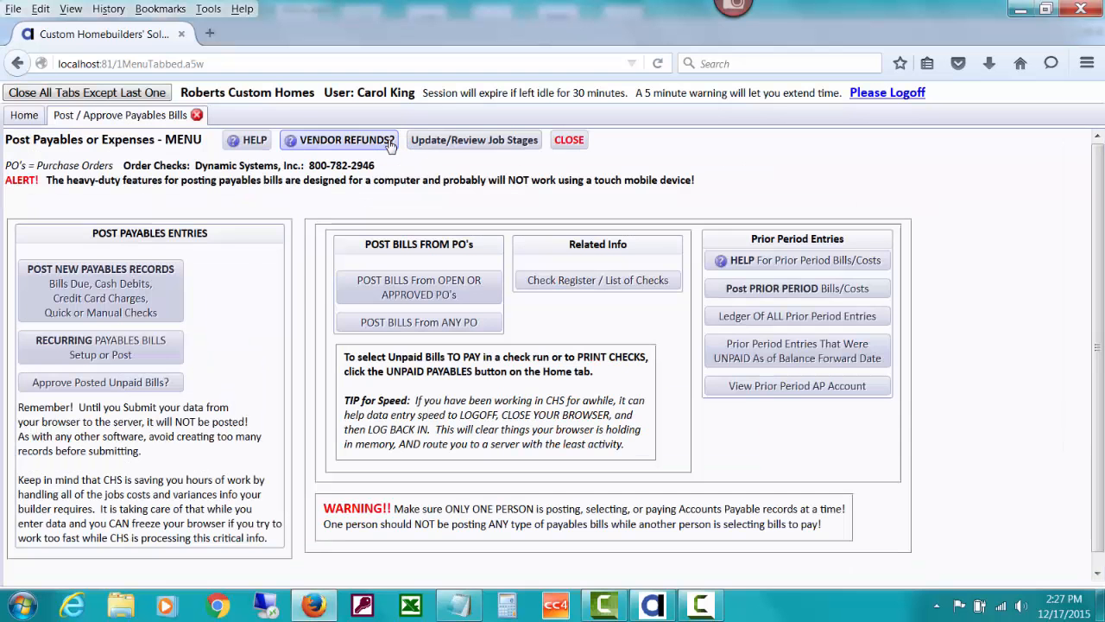
click(26, 117)
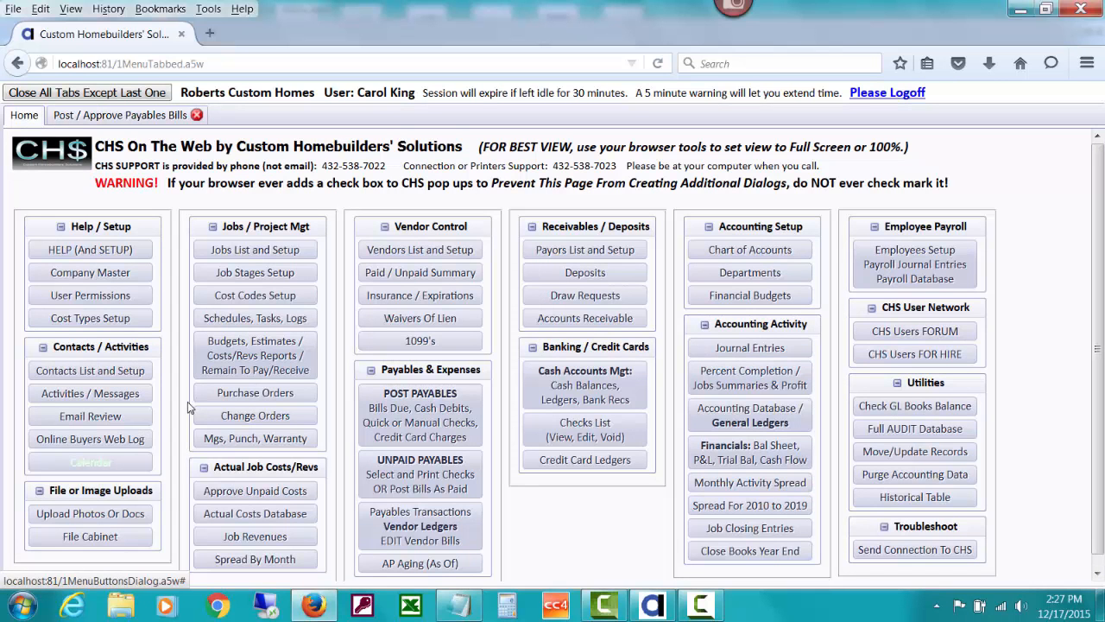
click(235, 395)
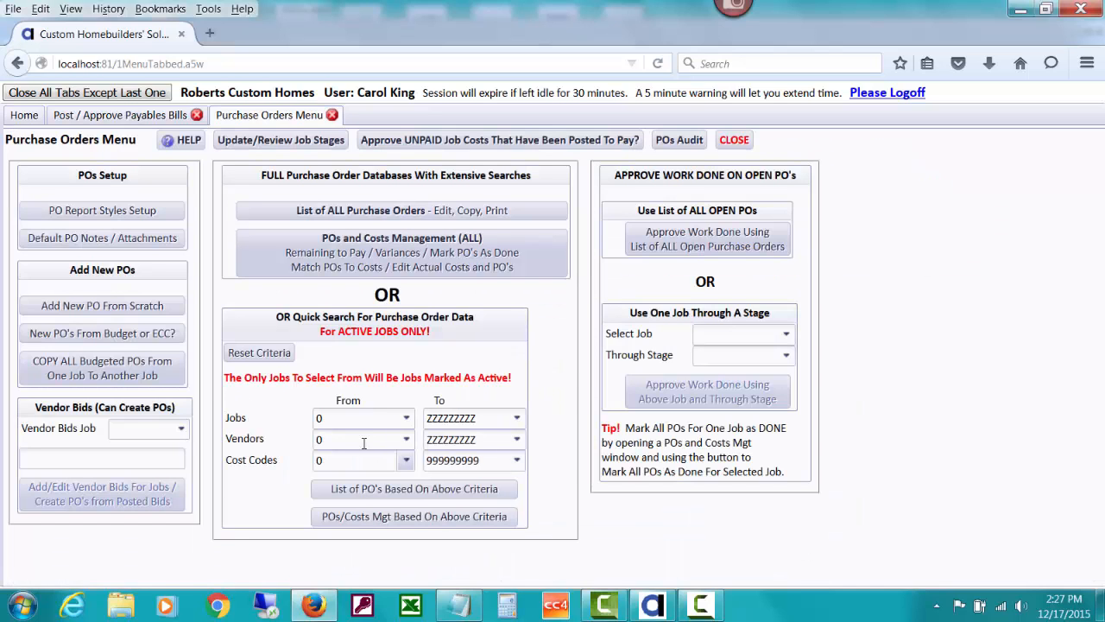
click(332, 417)
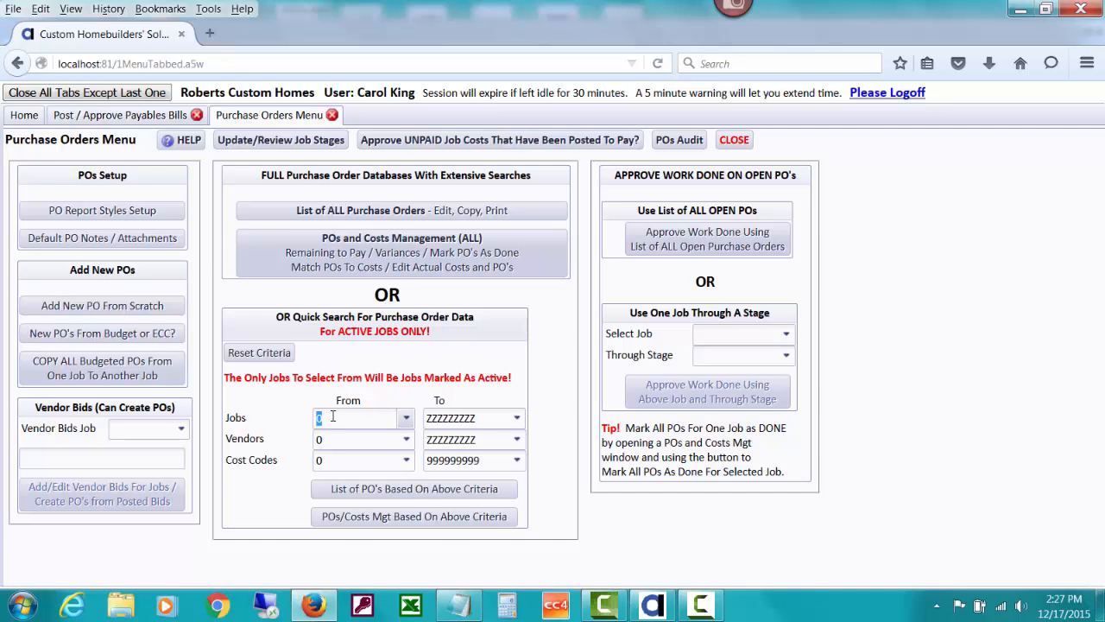
text(vis)
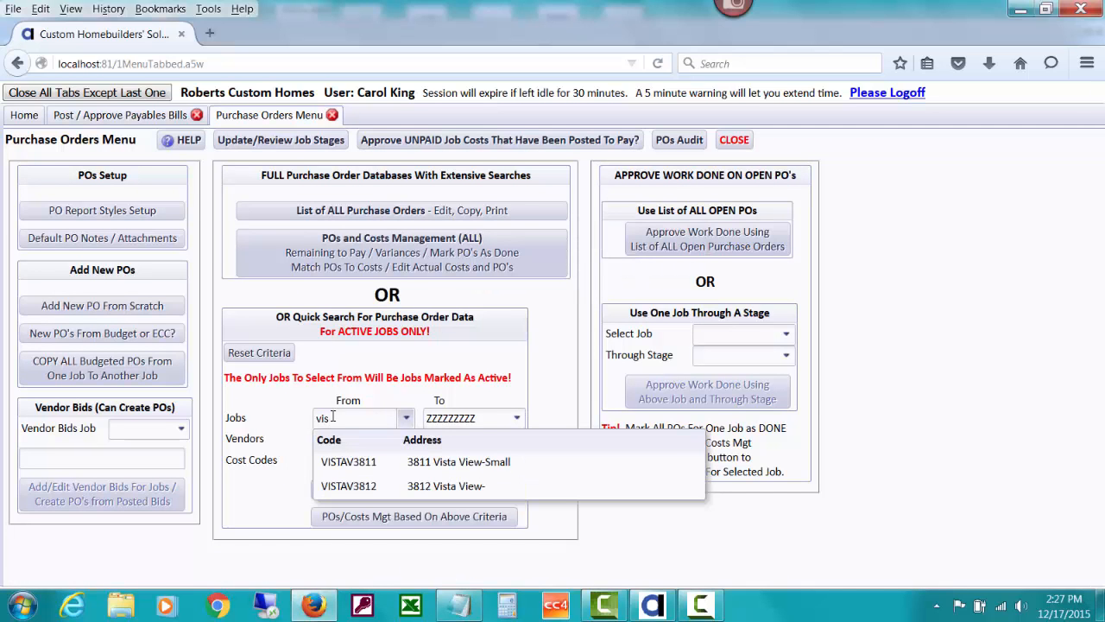
click(399, 462)
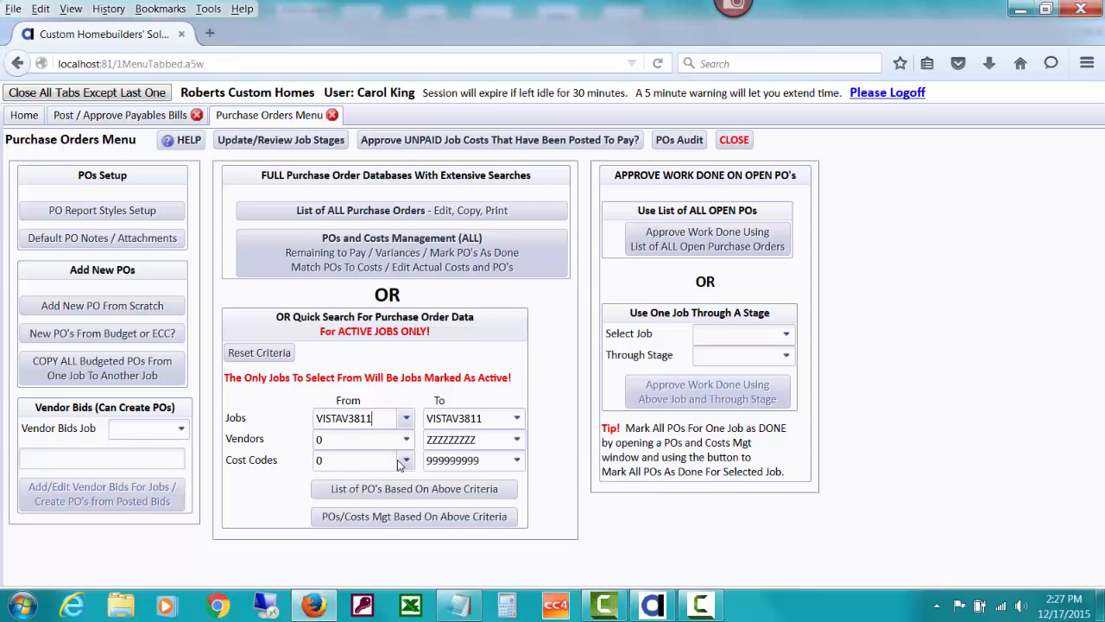
click(453, 490)
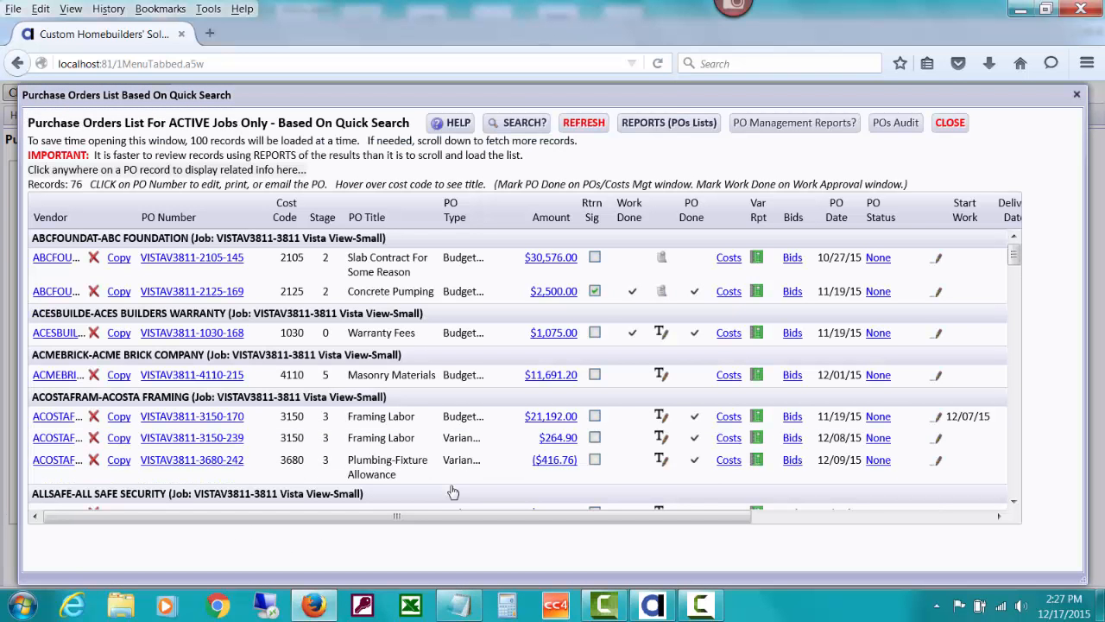
click(948, 124)
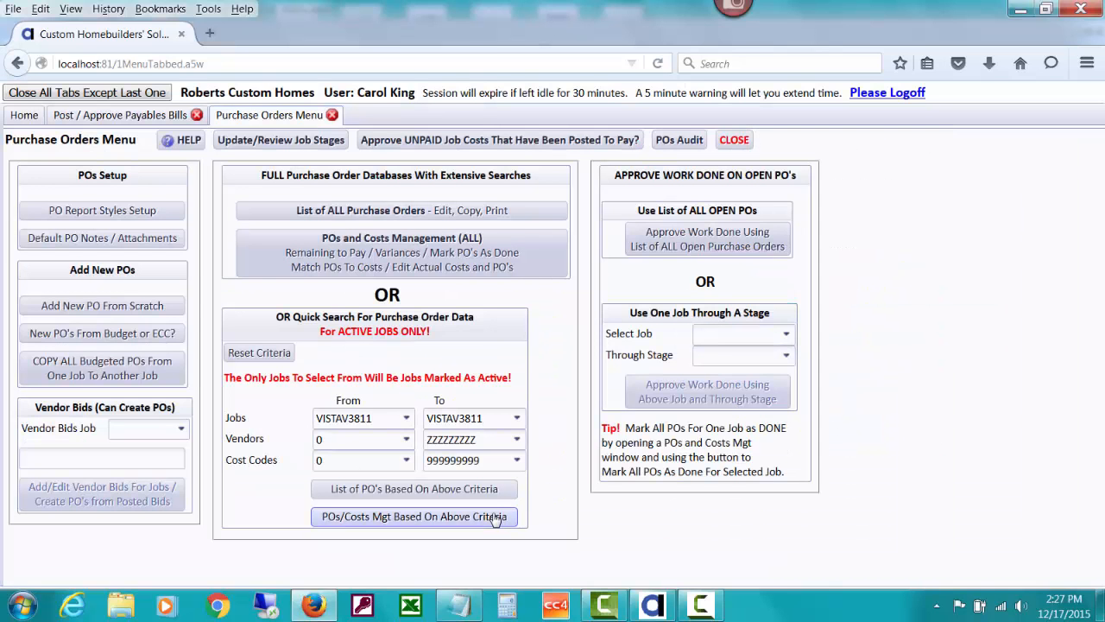
In POs and costs management for job VISTAV3811, open DYNAMICREP's $55.00 posted cost without a PO for editing
click(495, 517)
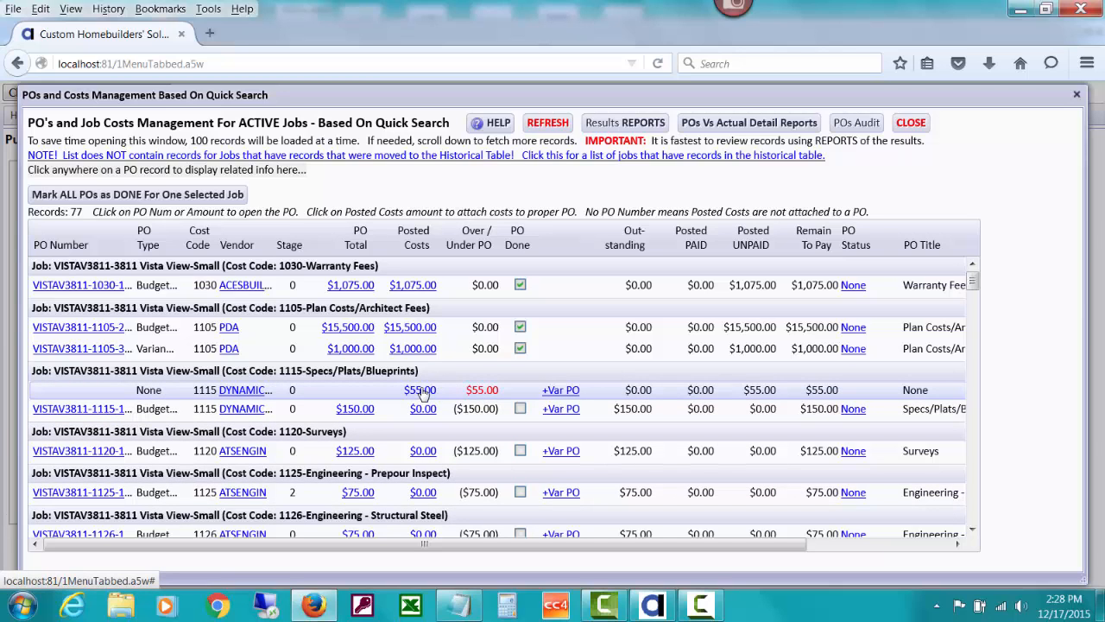
click(423, 390)
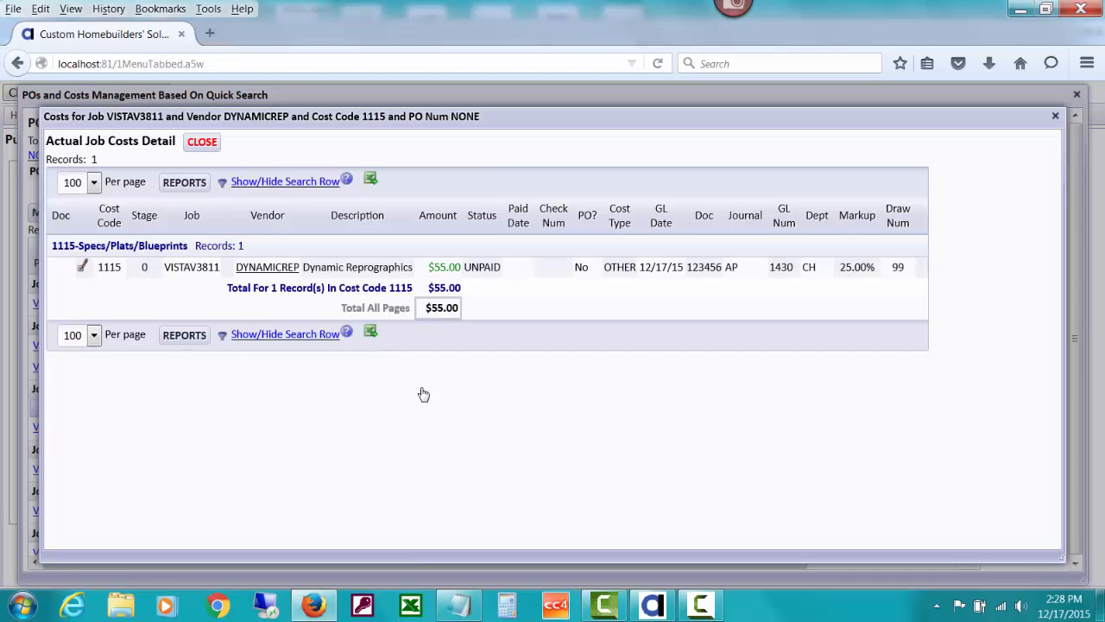
click(82, 269)
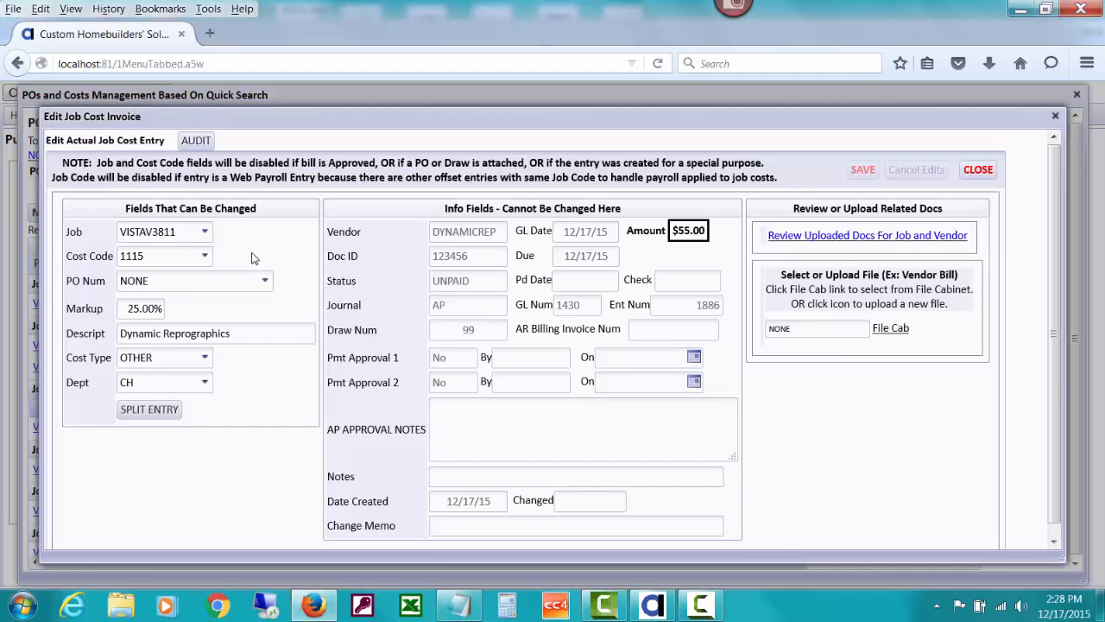
click(264, 281)
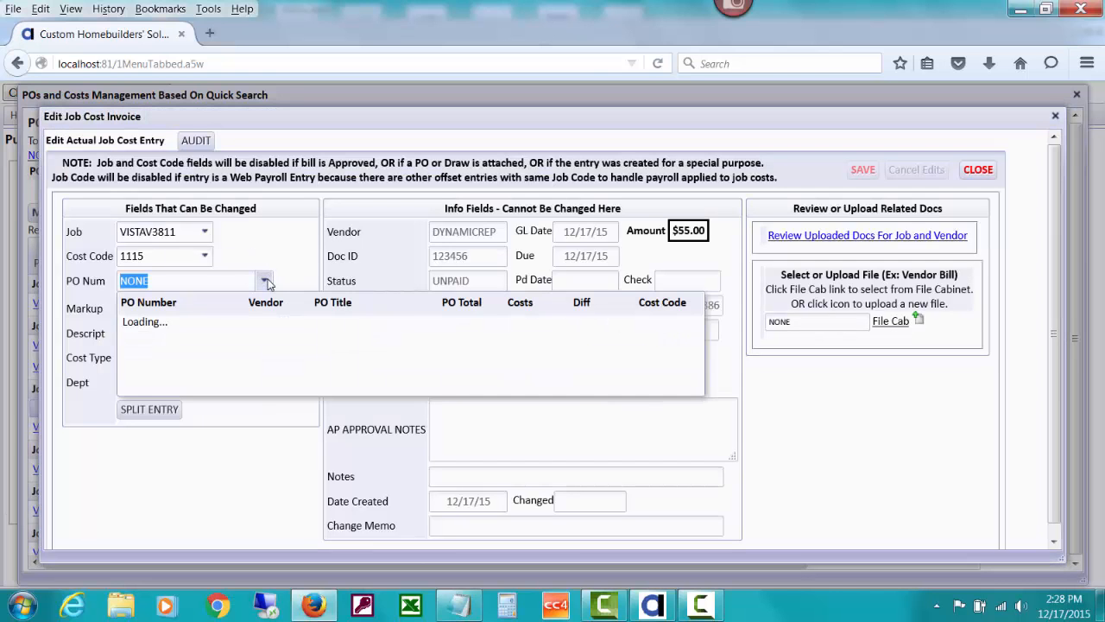
click(272, 323)
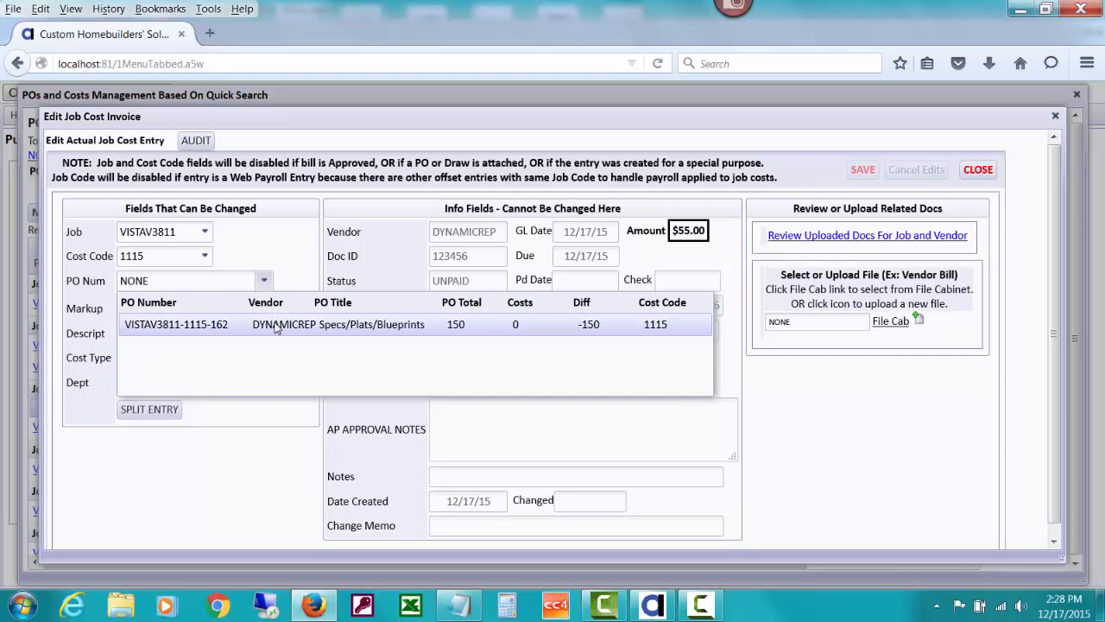
click(862, 172)
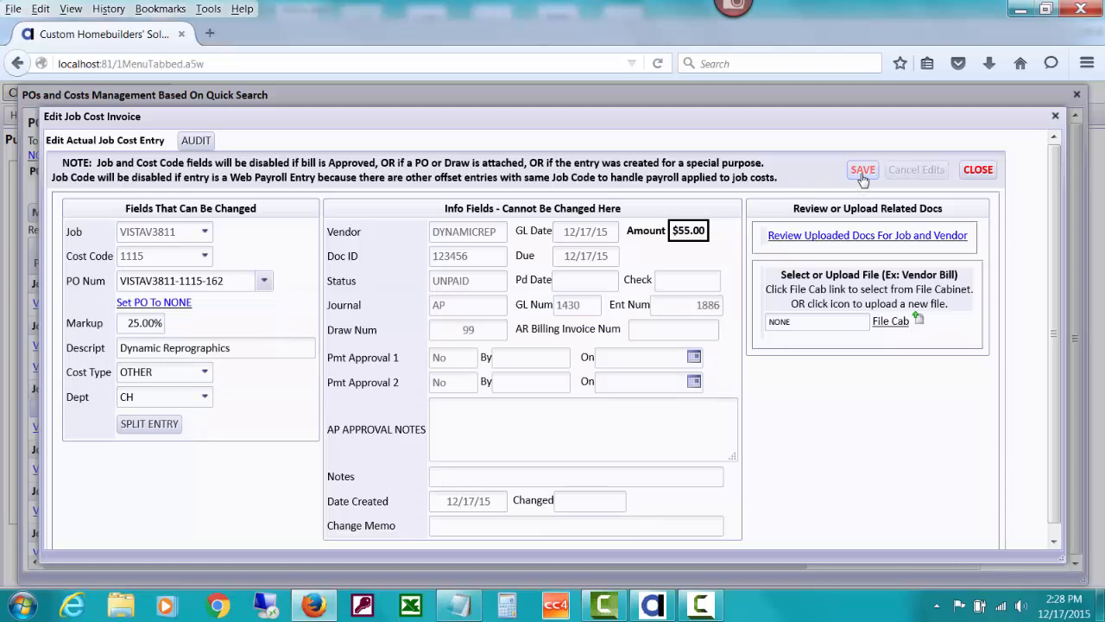
Close the cost entry and its costs detail, and refresh the list of POs and job costs
click(977, 172)
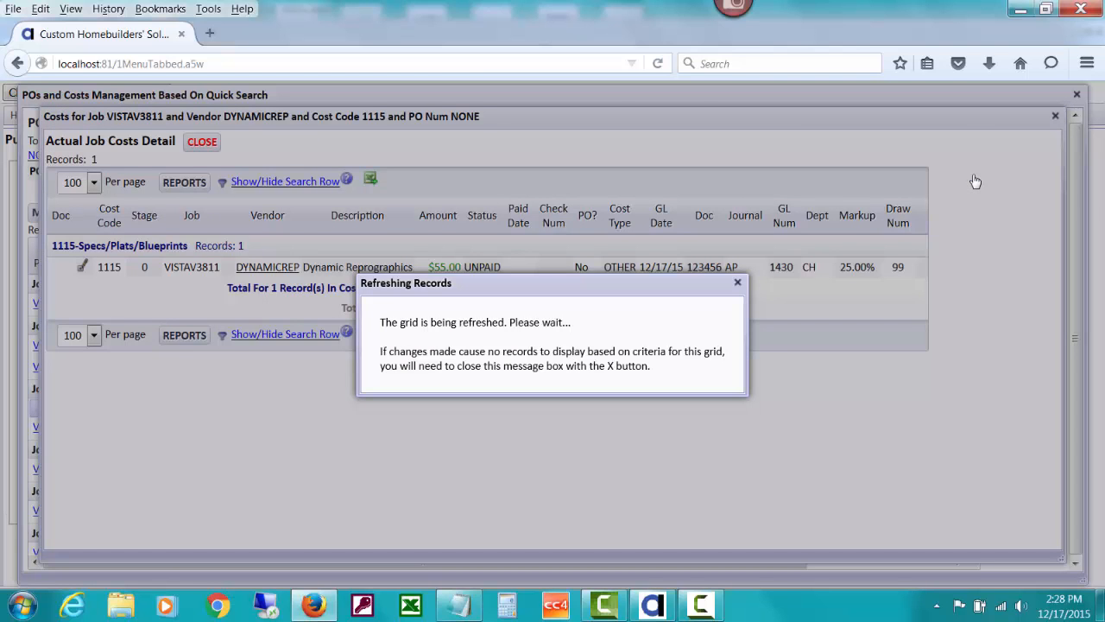
click(738, 282)
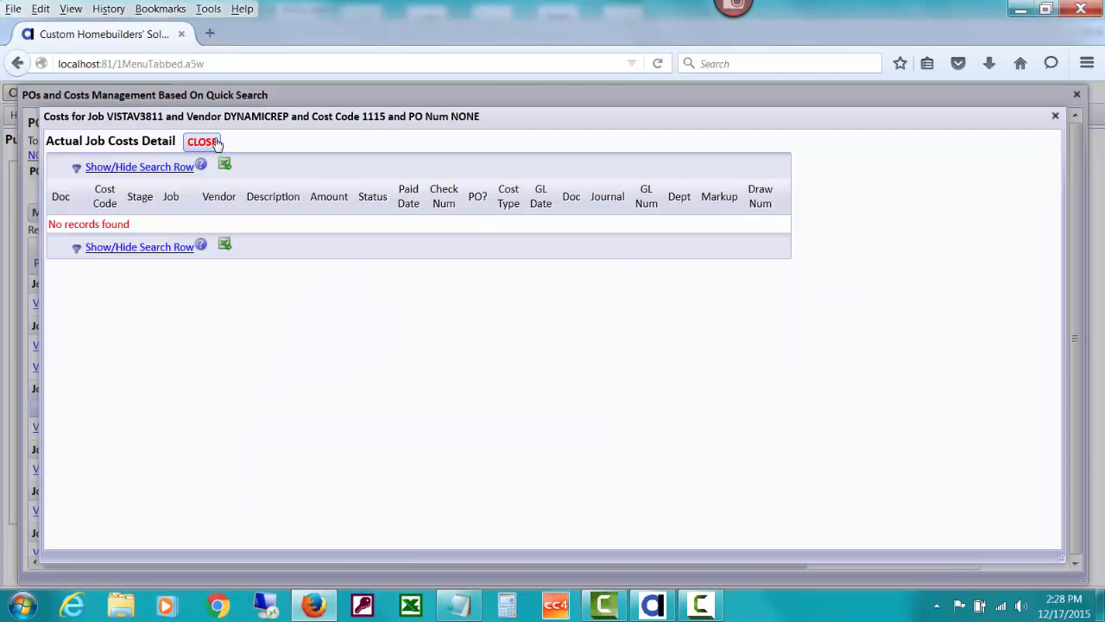
click(213, 143)
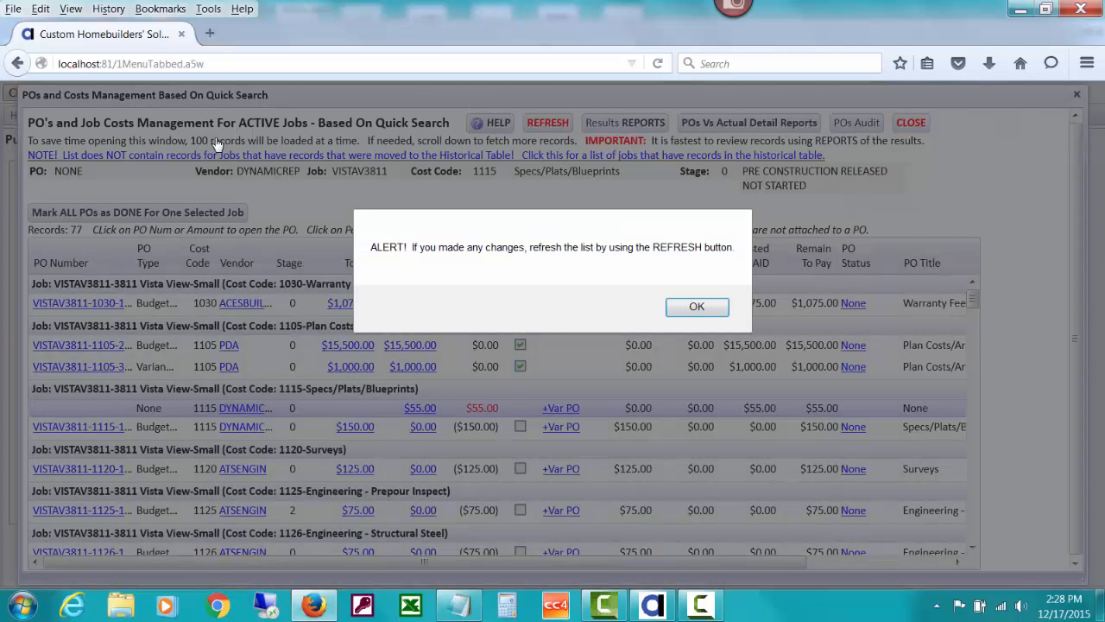
click(696, 309)
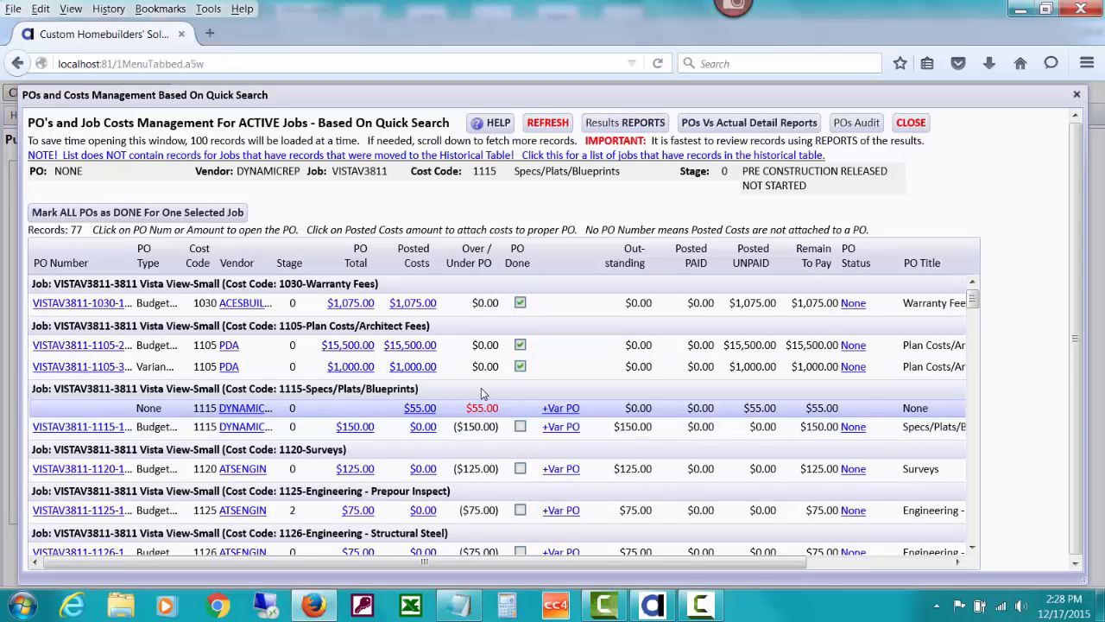
click(561, 124)
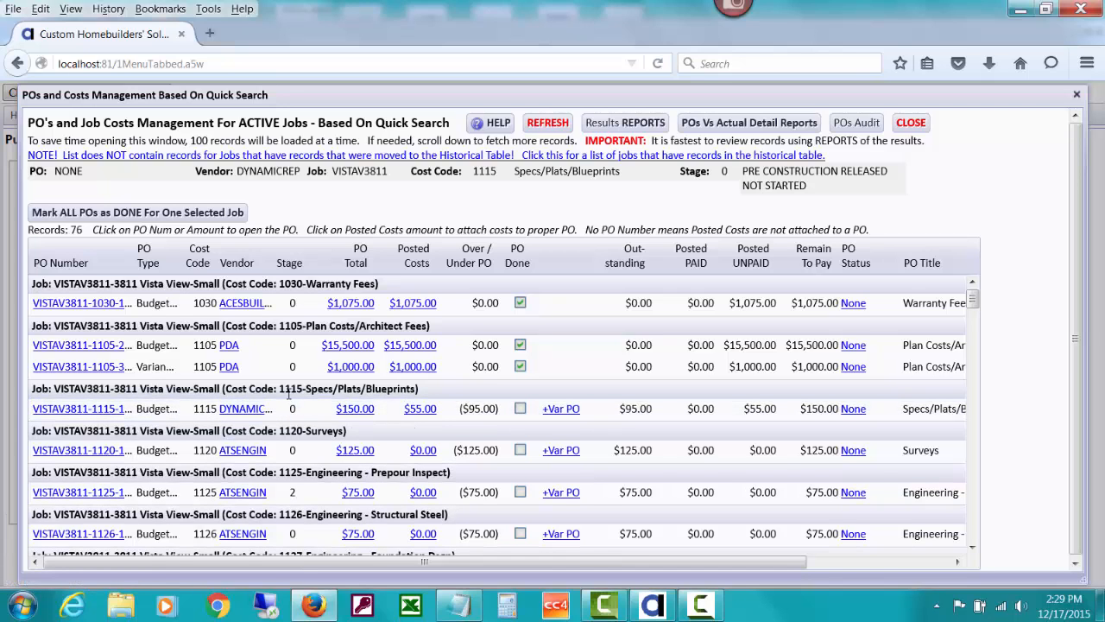
Reopen the $55.00 posted cost on DYNAMICREP's 1115 PO for editing and set its PO to NONE
click(426, 412)
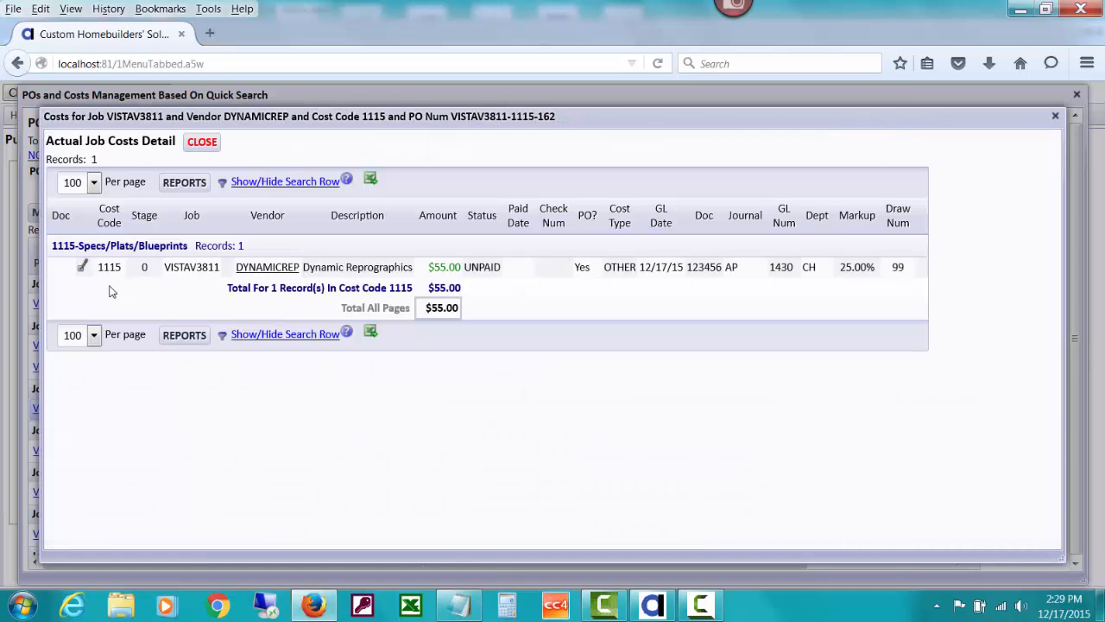
click(83, 270)
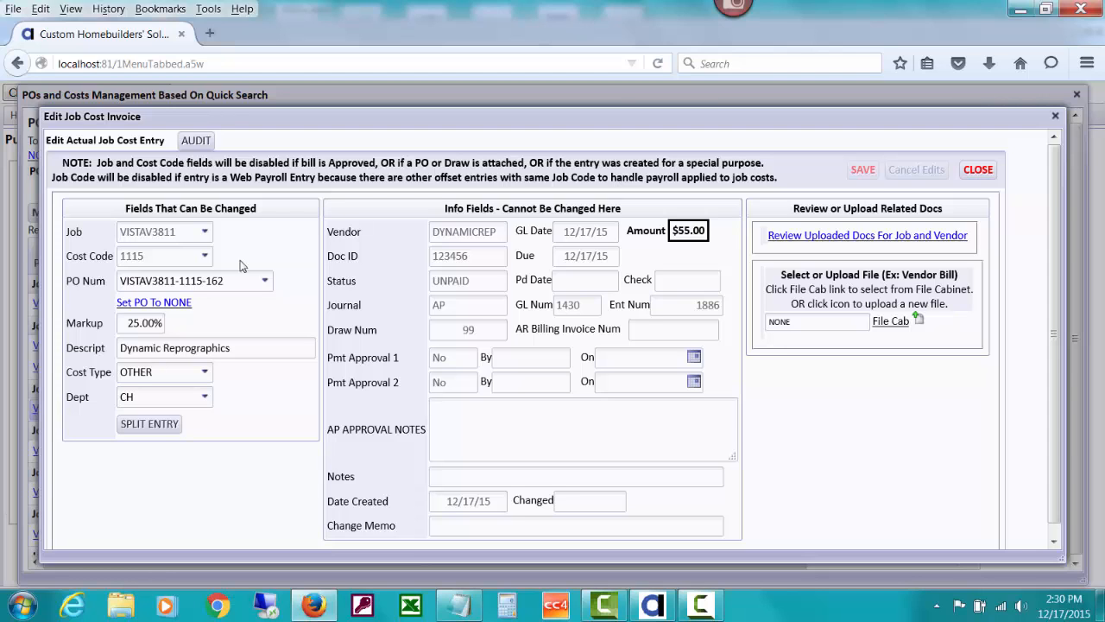
click(184, 303)
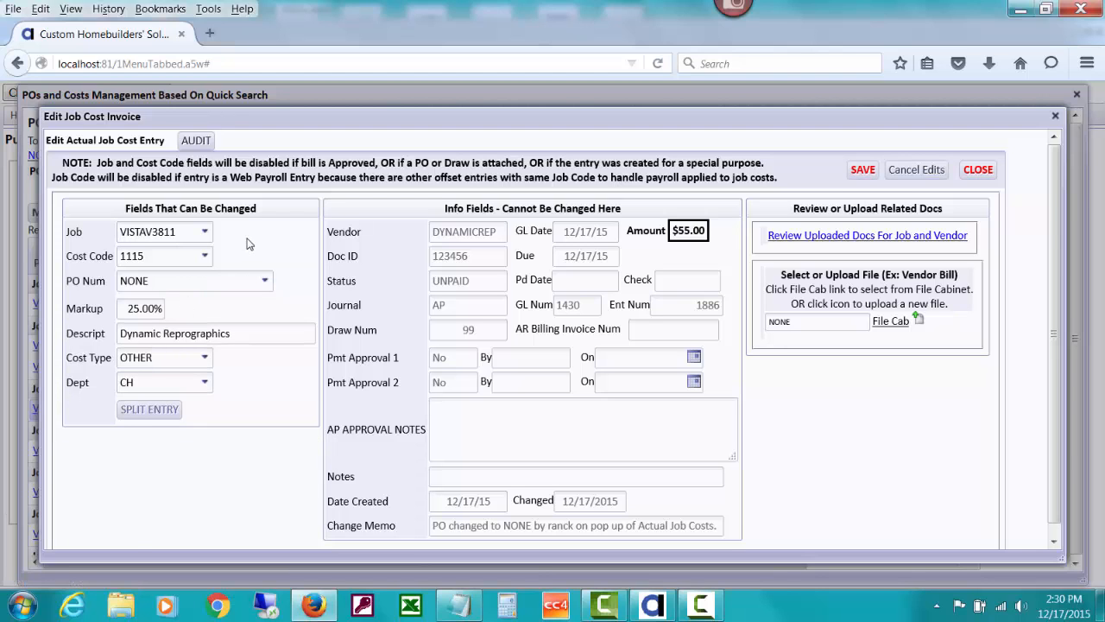
Change the cost entry's cost code to 1129, Architectural/Engineering Extr
click(206, 256)
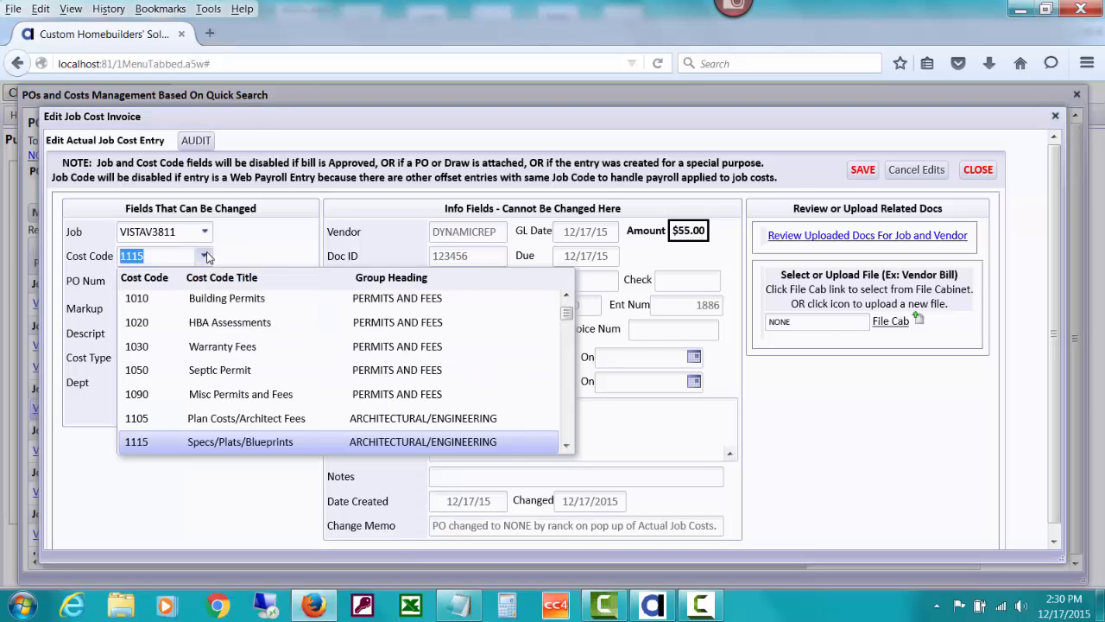
click(567, 445)
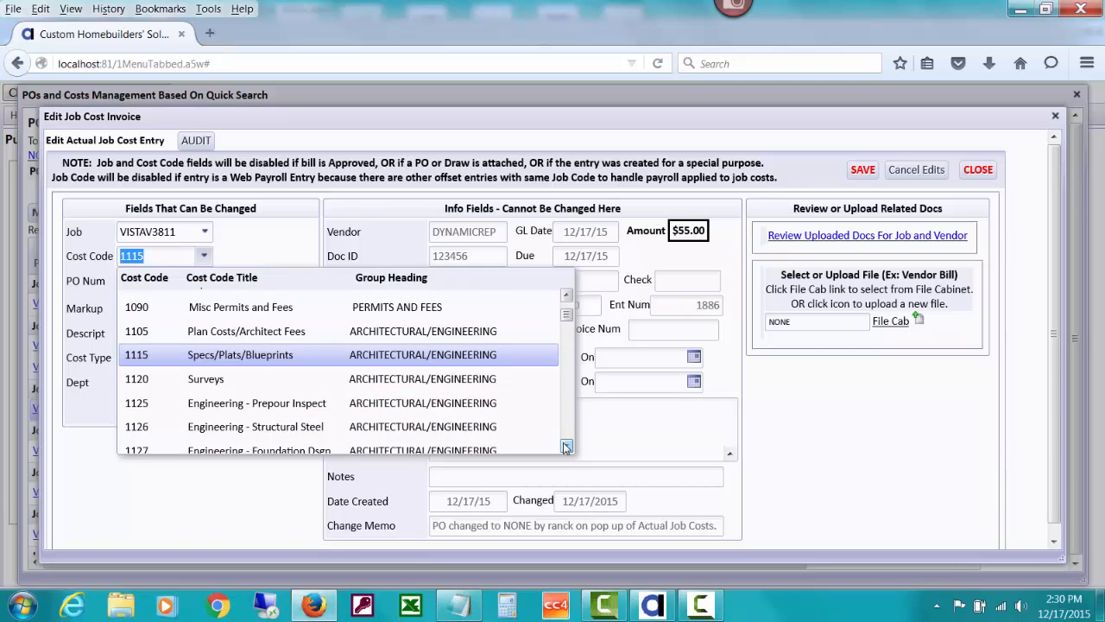
click(566, 446)
click(567, 445)
click(566, 445)
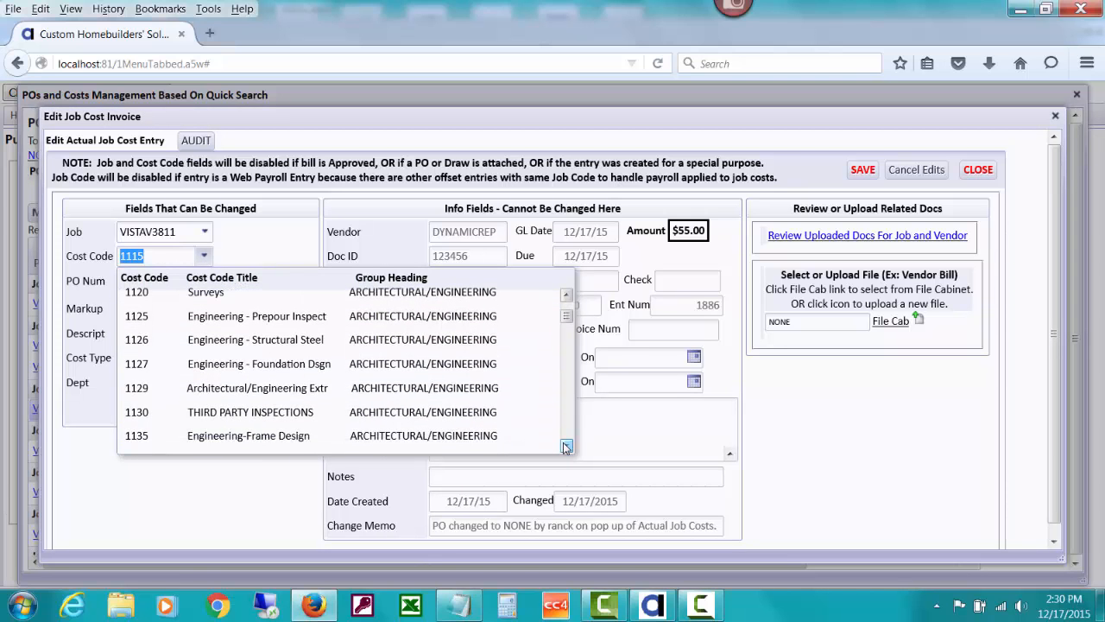
click(566, 446)
click(566, 445)
click(566, 446)
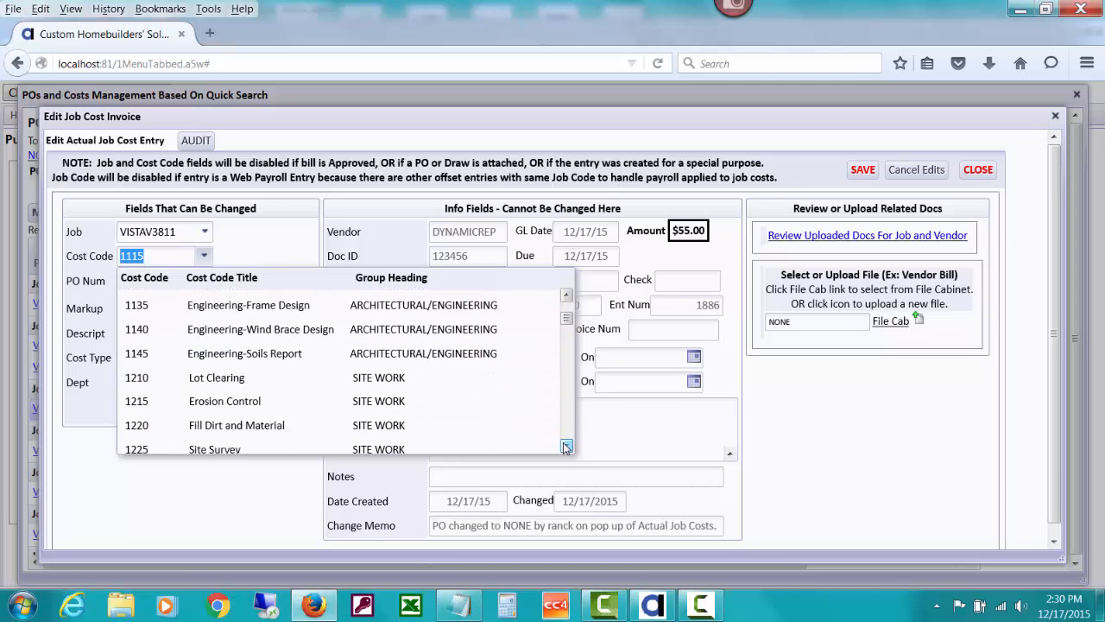
click(568, 296)
click(567, 296)
click(567, 296)
click(567, 297)
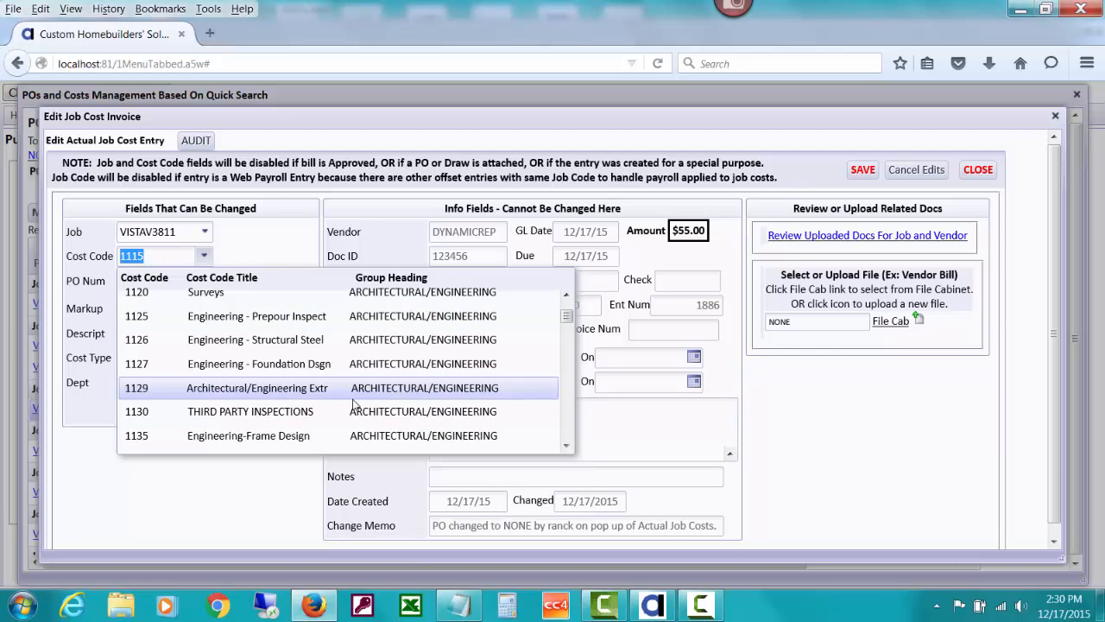
click(347, 390)
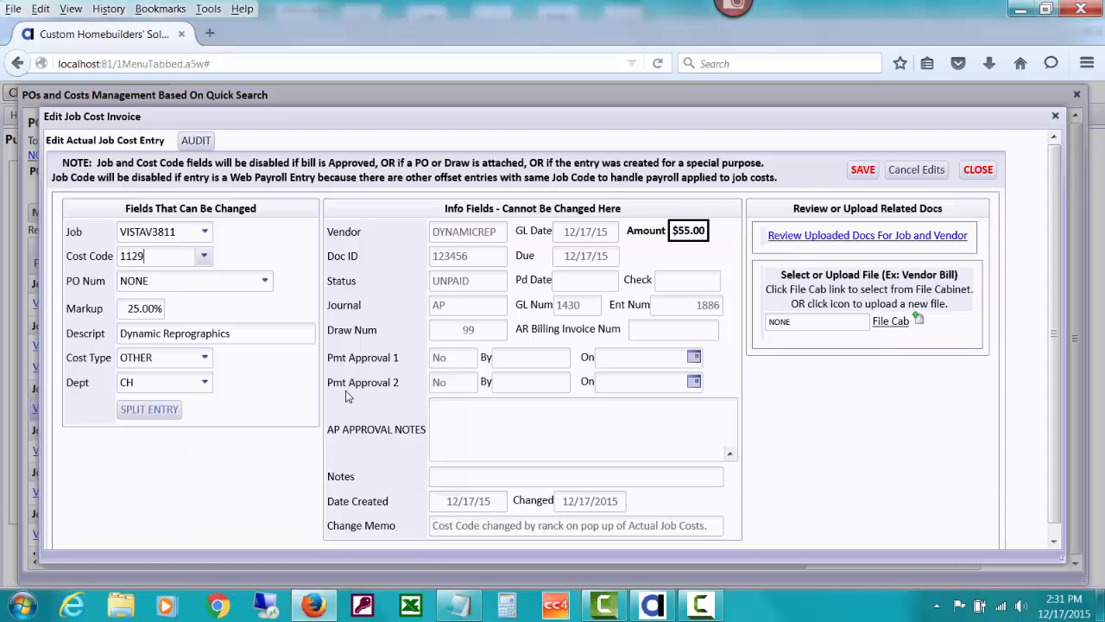
Leave the recoded cost entry's PO number as NONE and save the changes
click(211, 279)
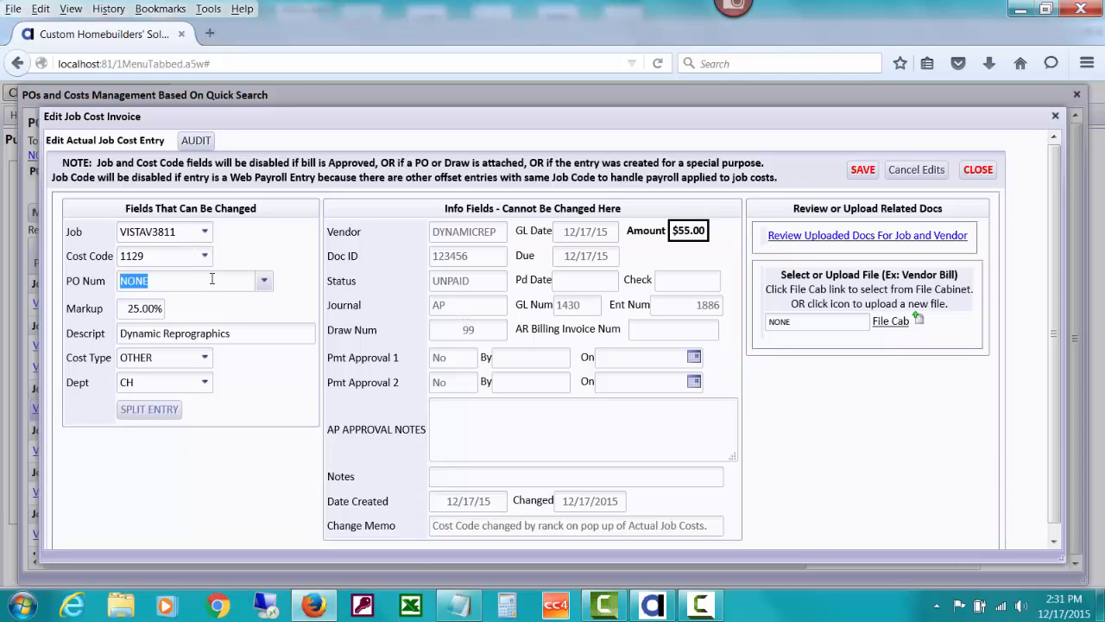
click(278, 264)
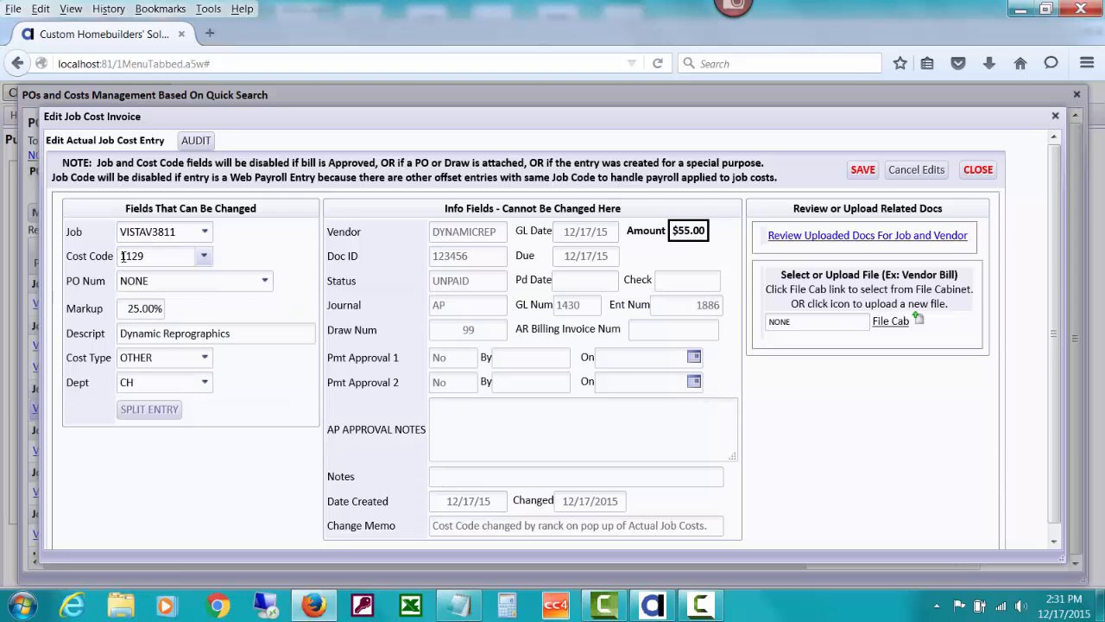
click(863, 170)
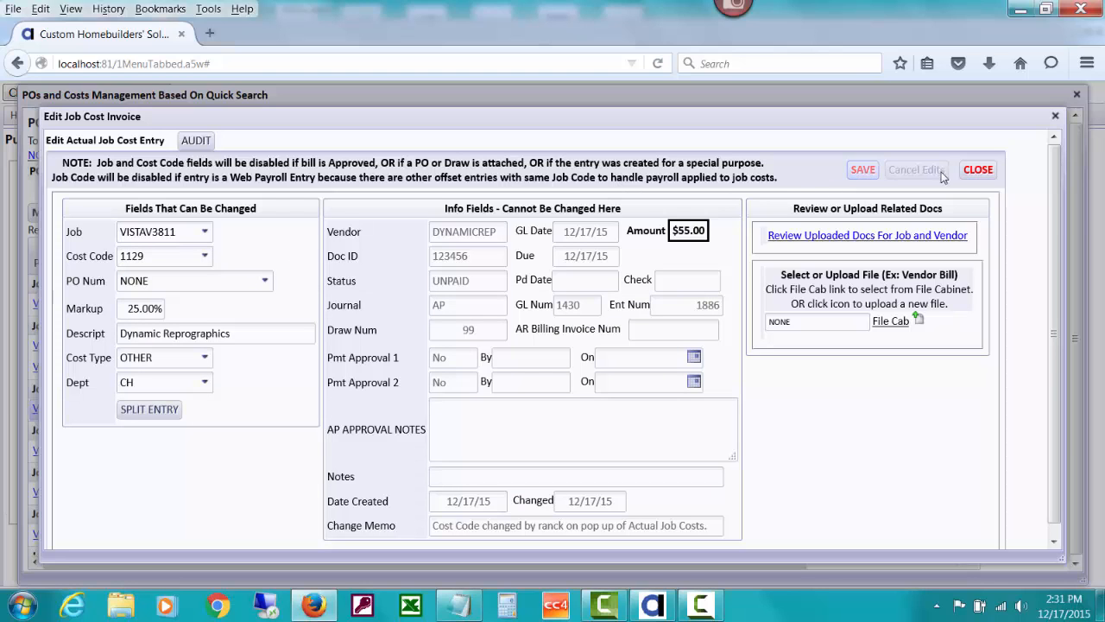
Close the saved cost entry and the job costs detail to return to POs and costs management
click(974, 171)
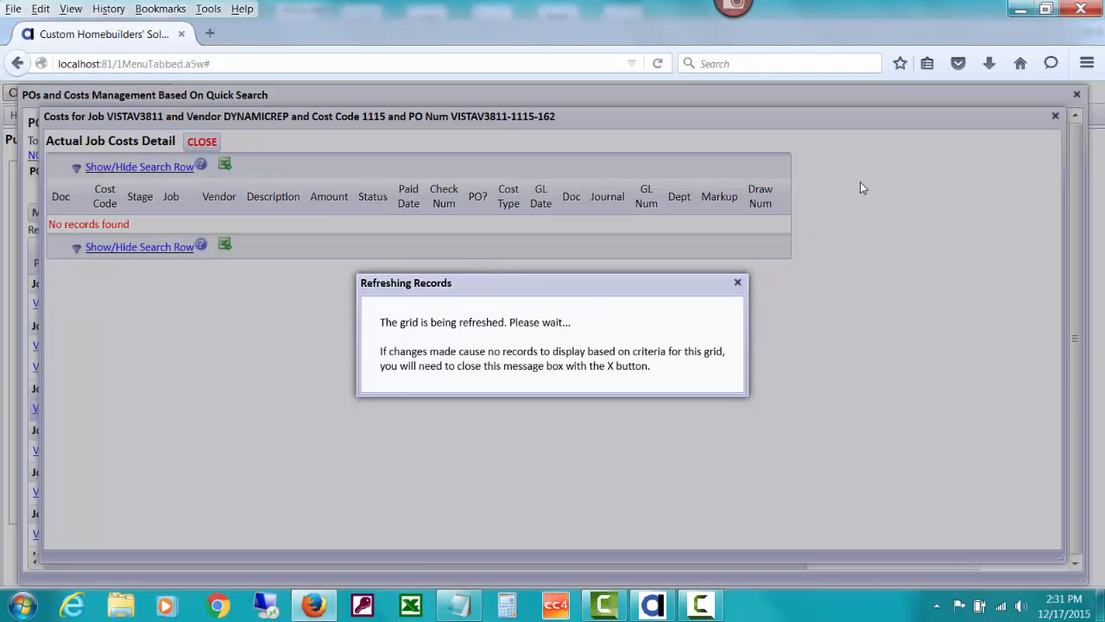
click(739, 284)
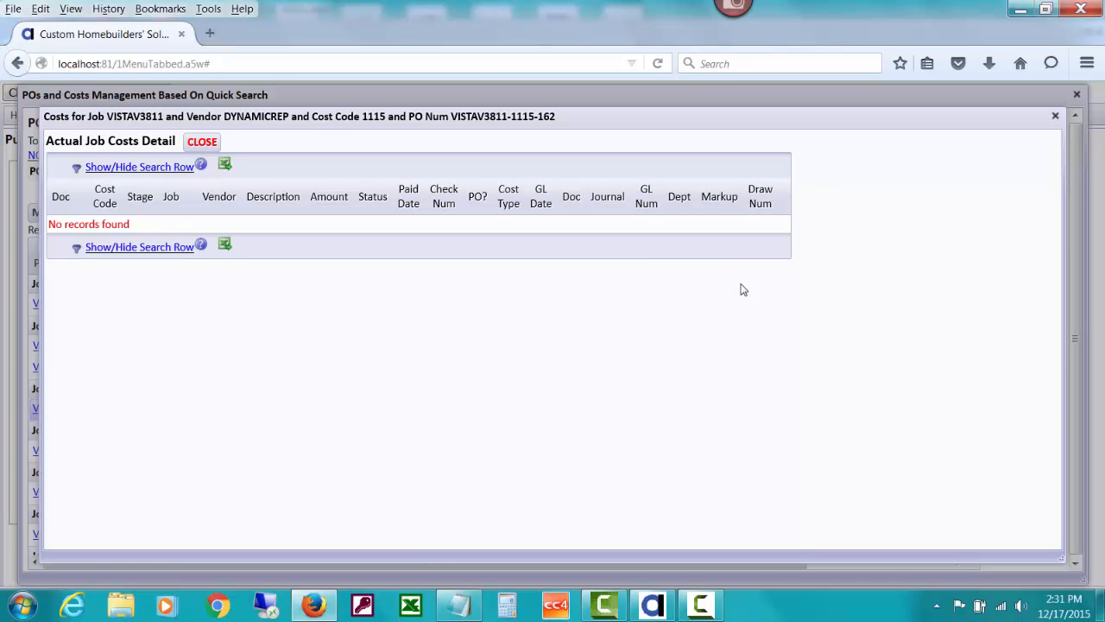
click(205, 143)
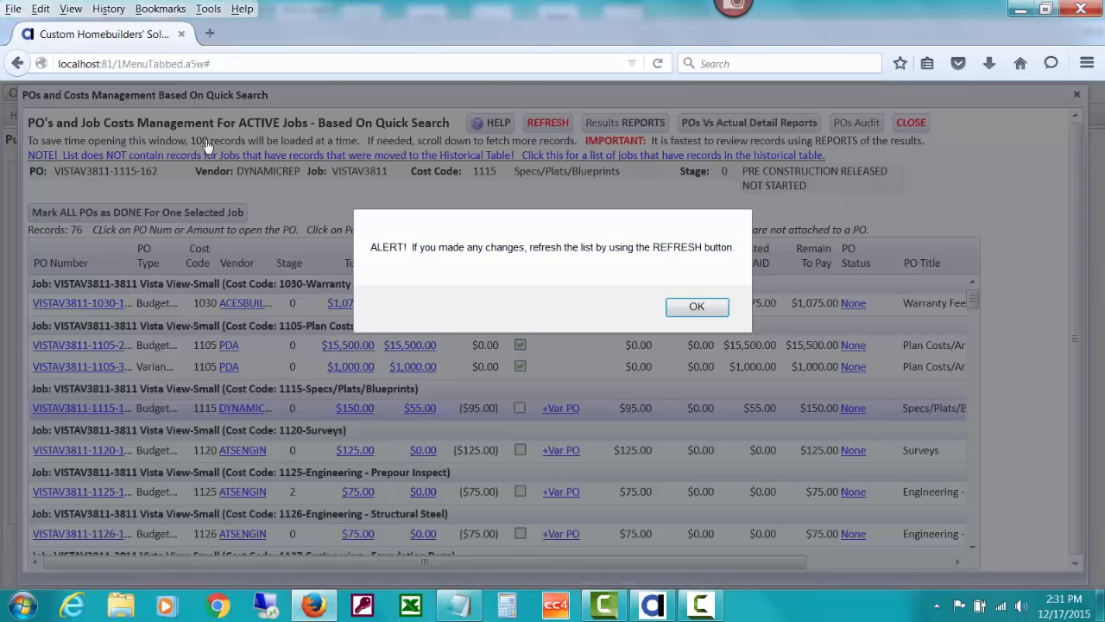
click(680, 308)
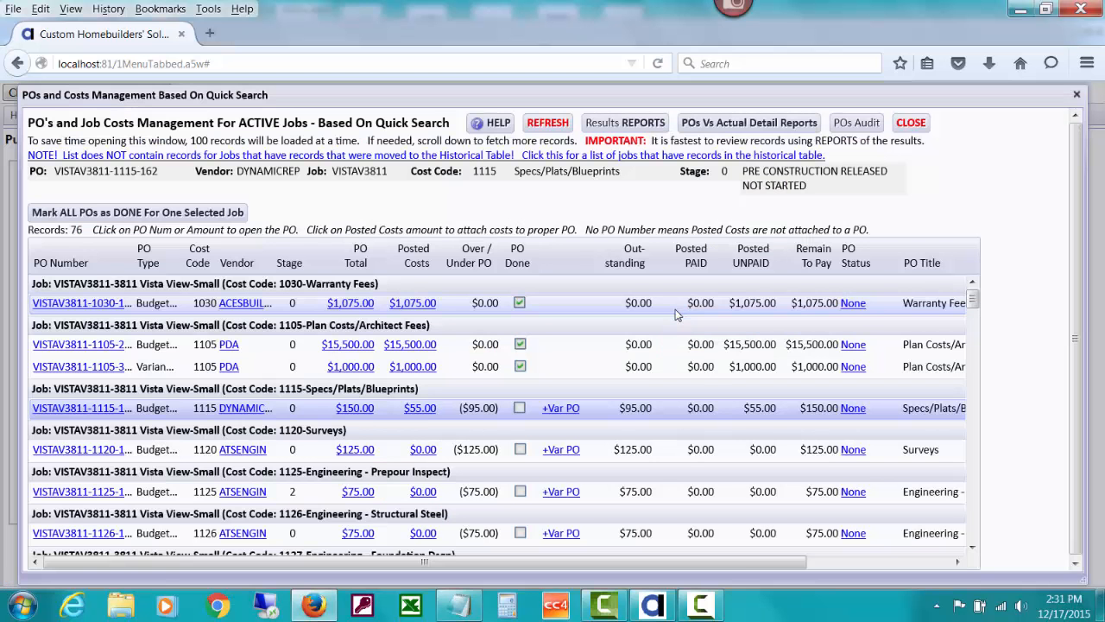
Refresh the list and check cost code 1129-Architectural/Engineering Extr for the posted cost without a PO
click(545, 127)
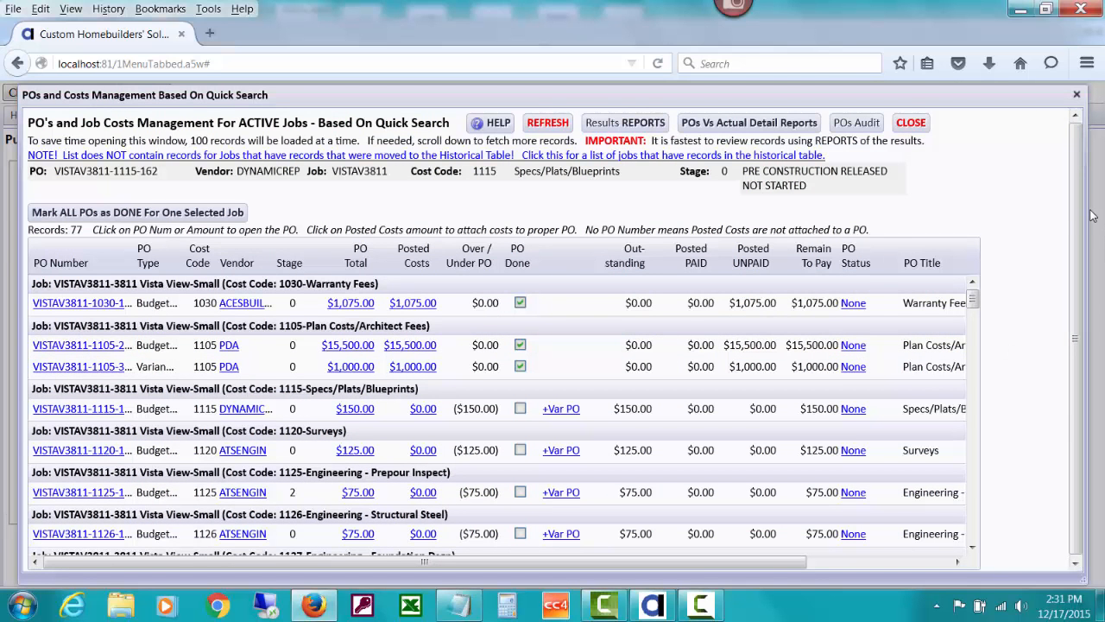
drag(1077, 197, 1085, 282)
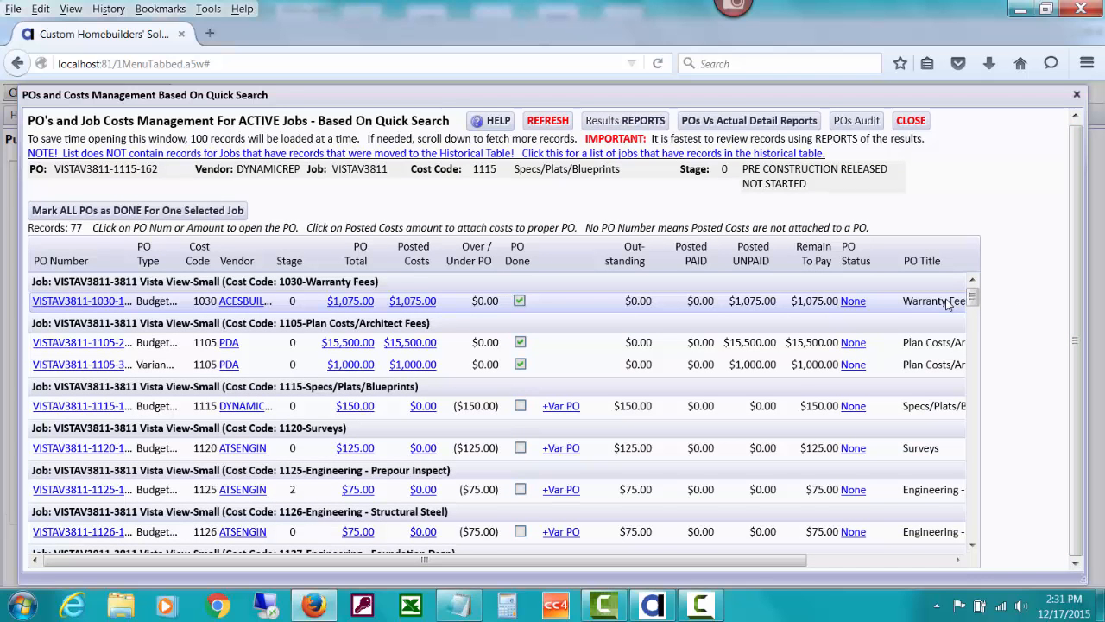
click(973, 546)
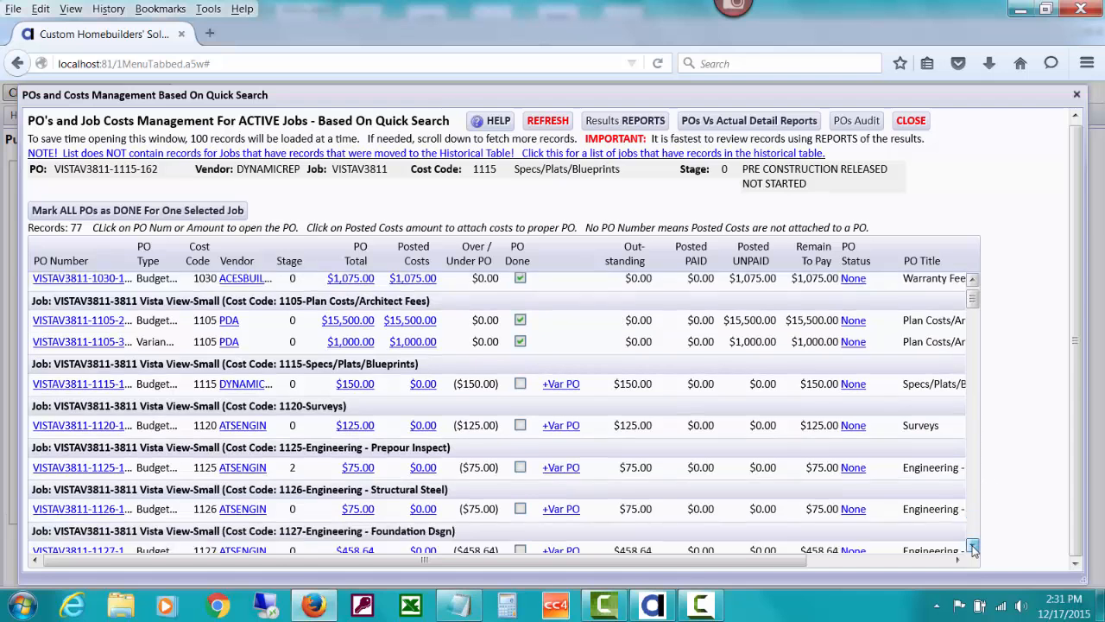
click(973, 547)
click(972, 546)
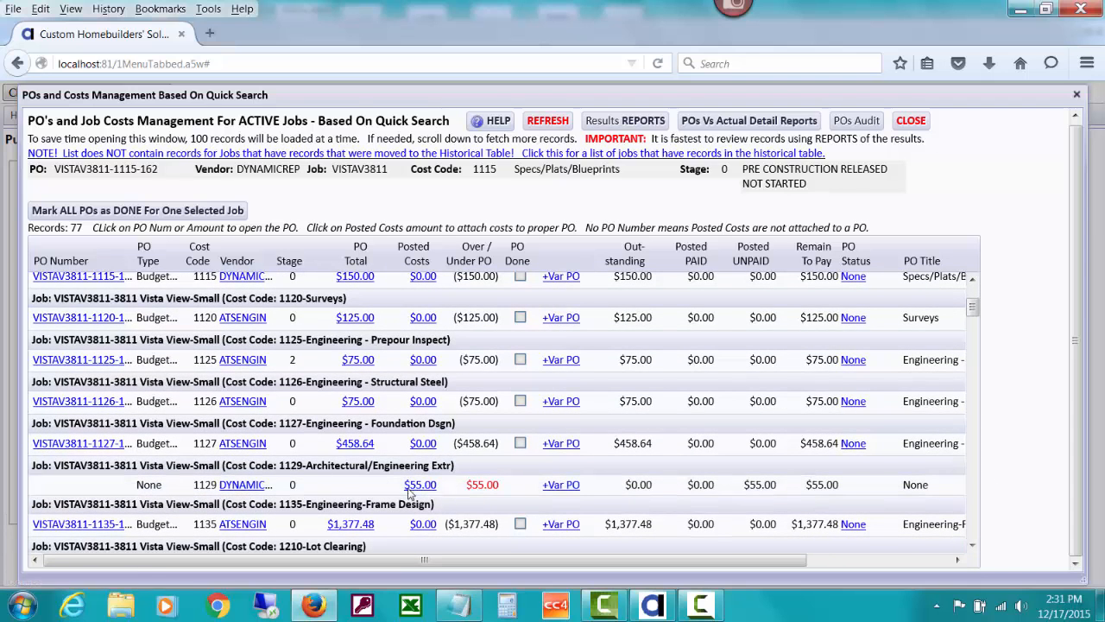
click(973, 281)
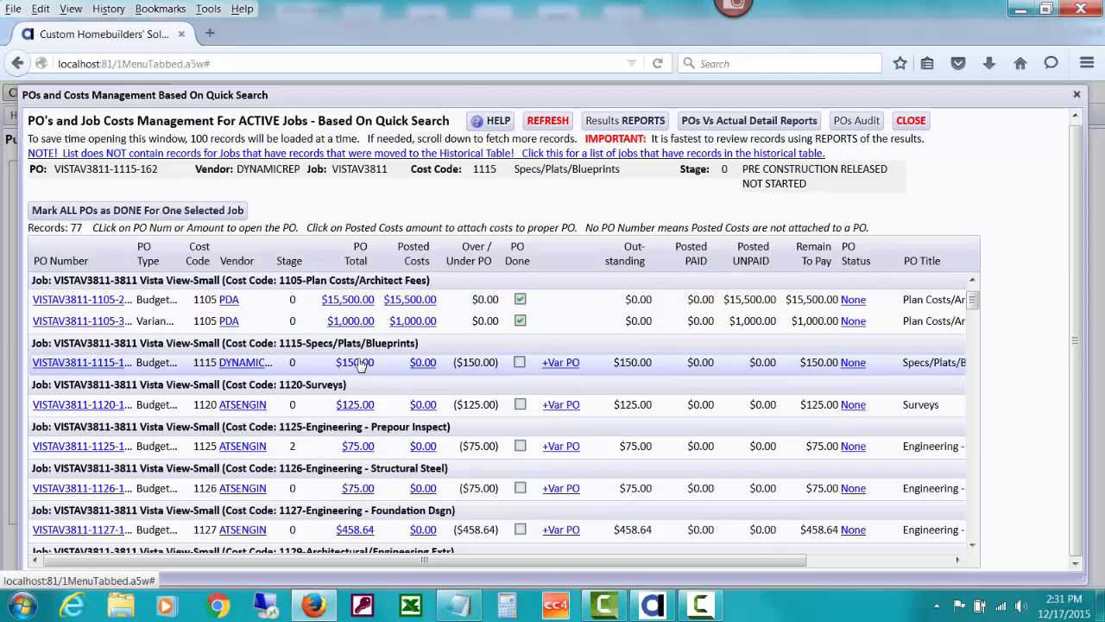
Open DYNAMICREP's $150.00 PO under cost code 1115 and change its cost code to 1129, accepting the default cost type and title
click(361, 363)
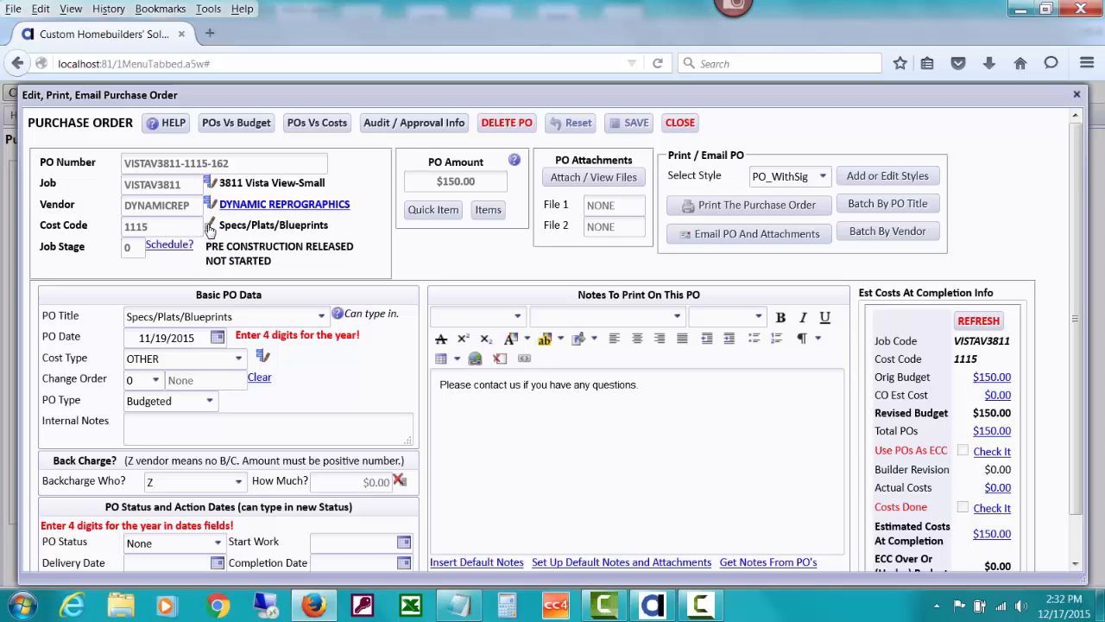
click(210, 226)
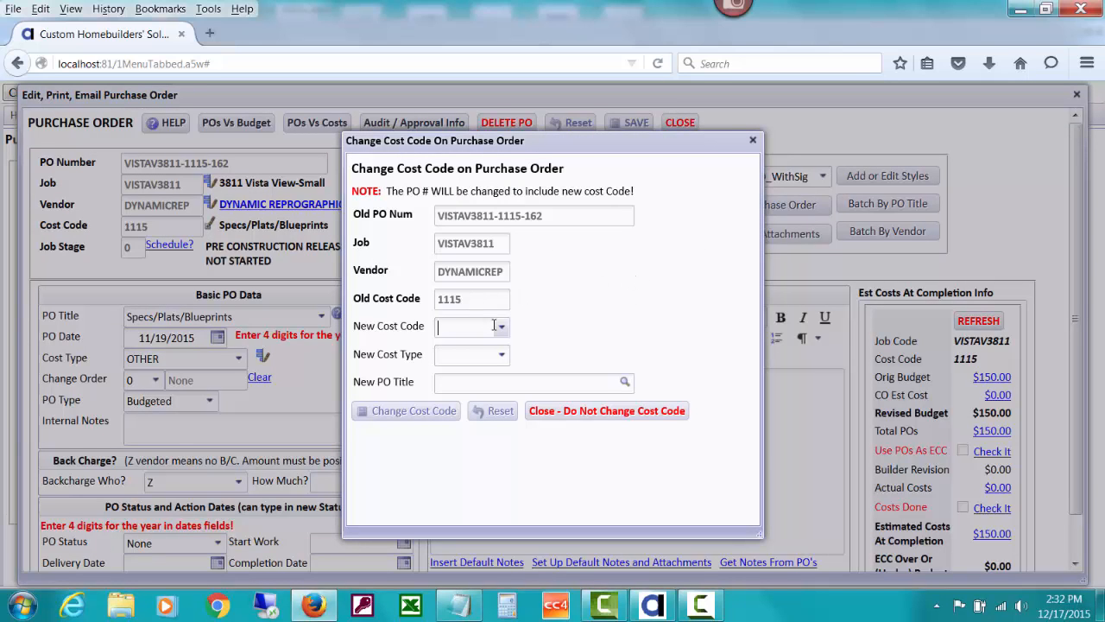
text(1129)
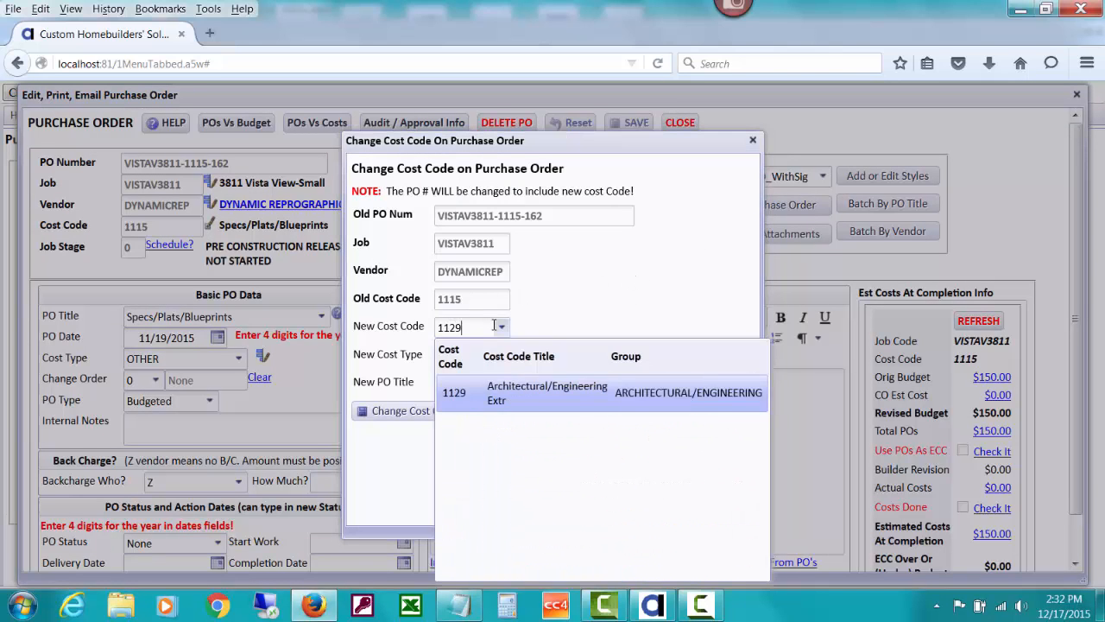
key(Return)
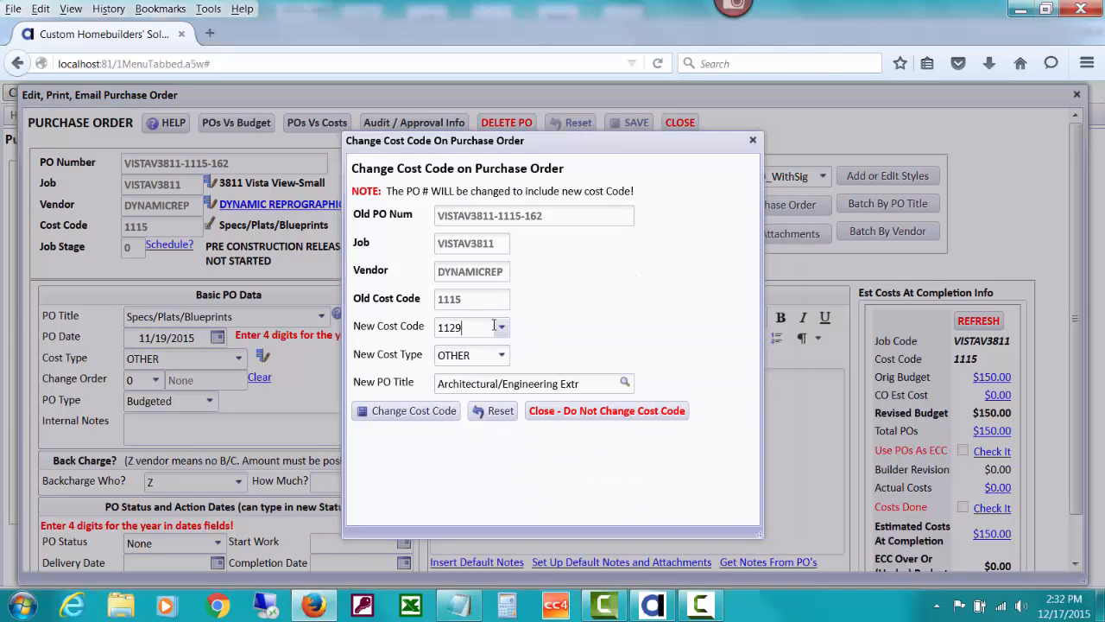
click(432, 420)
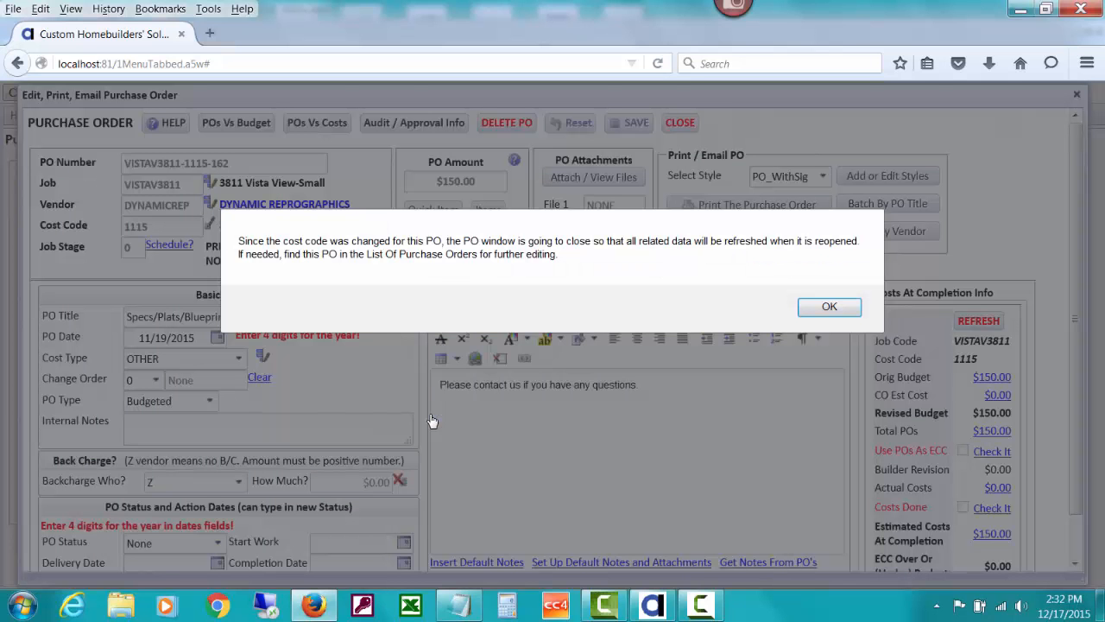
click(816, 308)
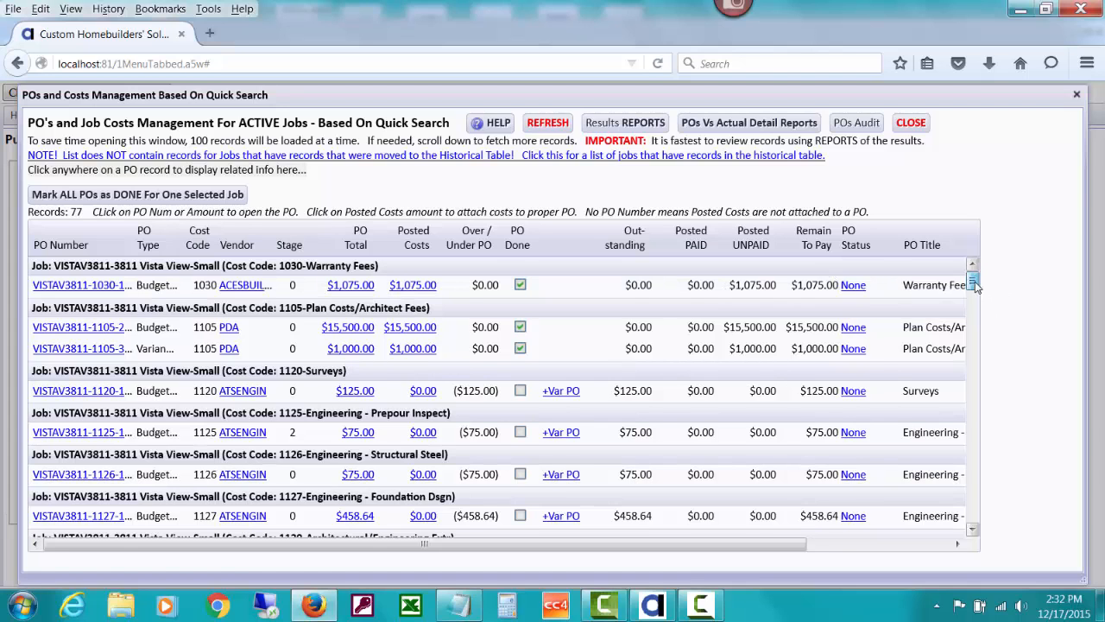
Open DYNAMICREP's unattached $55.00 cost entry under cost code 1129 and attach it to the vendor's $150.00 PO
drag(973, 282, 975, 299)
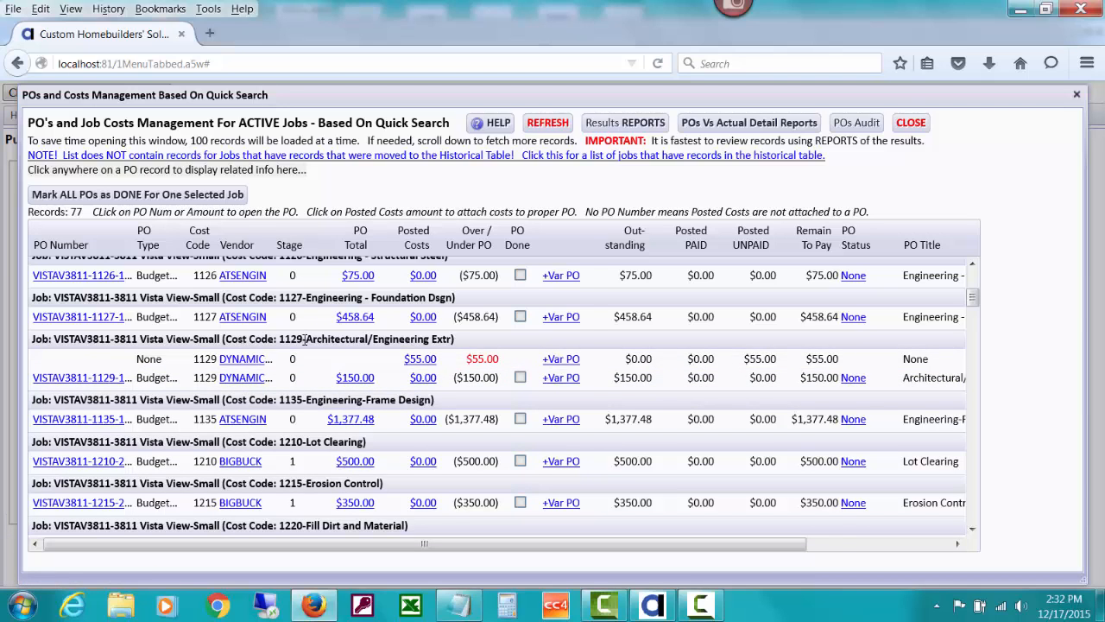
click(419, 359)
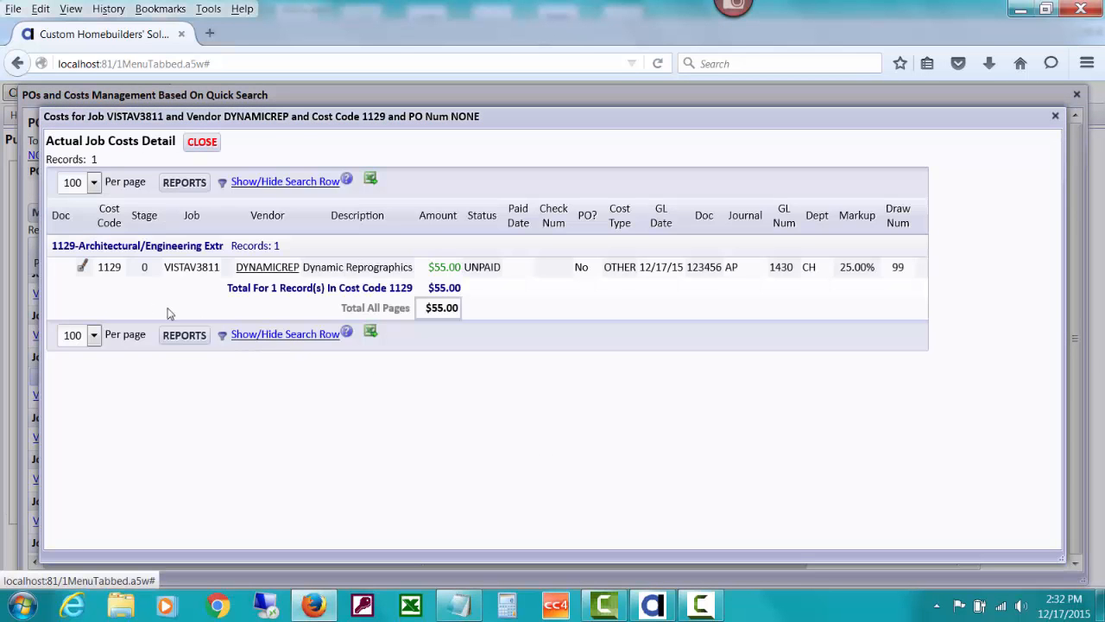
click(81, 271)
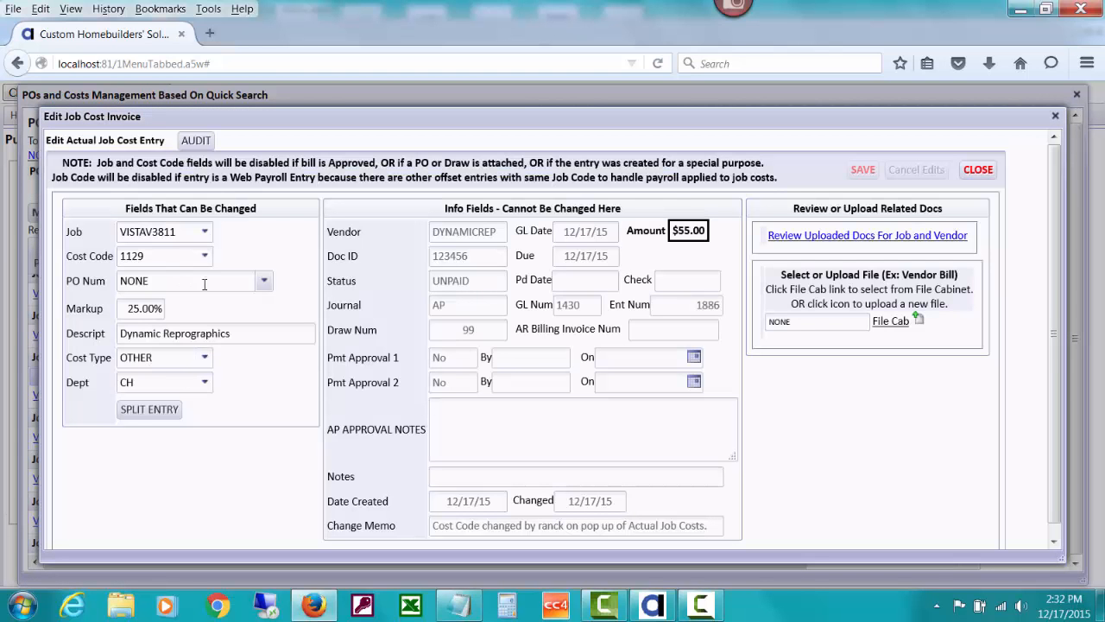
click(264, 282)
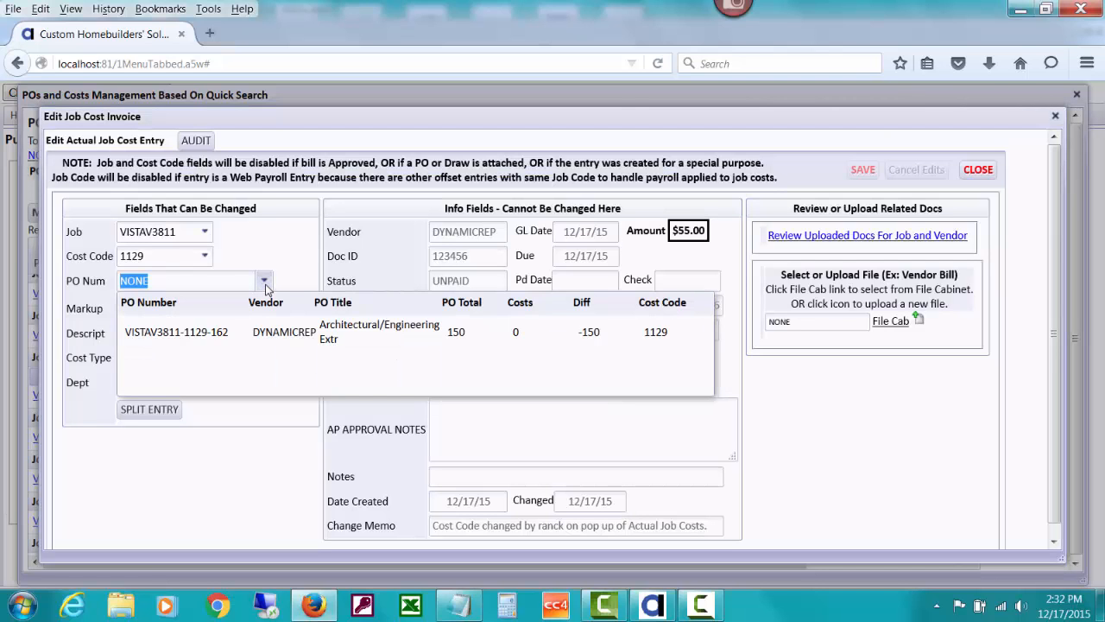
click(264, 337)
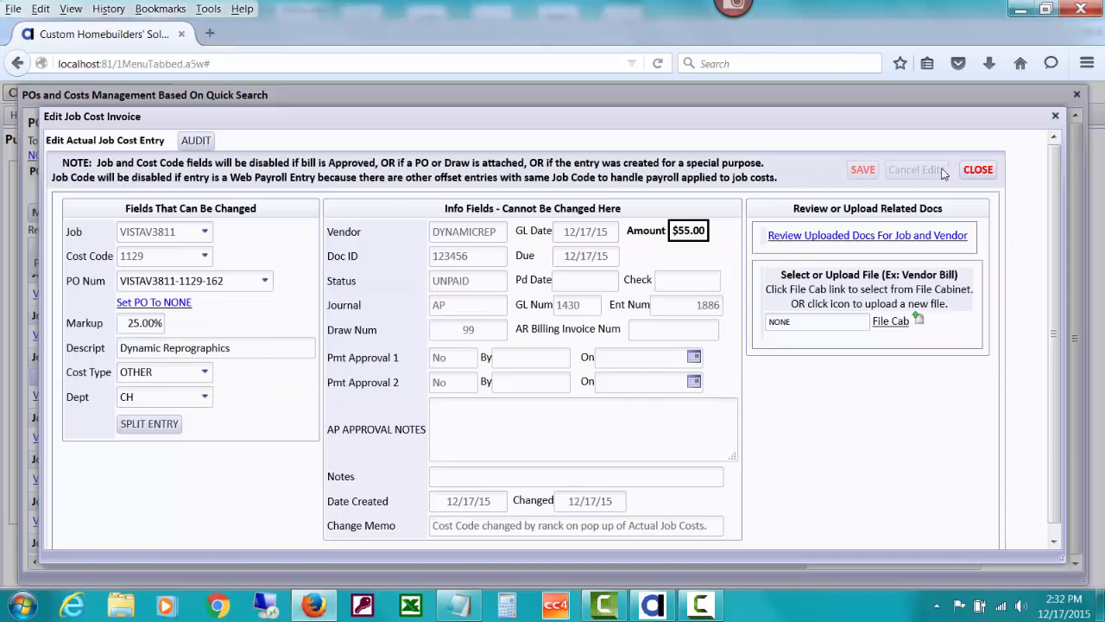
Close the cost entry and the Actual Job Costs Detail, dismissing the refresh notices to return to the PO list
click(984, 170)
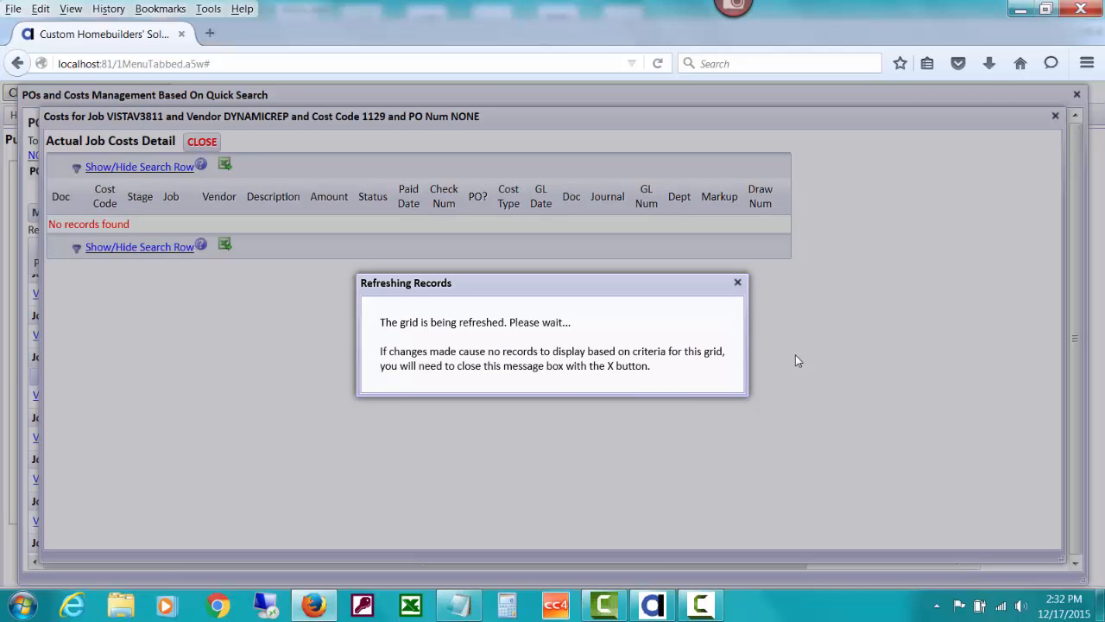
click(738, 282)
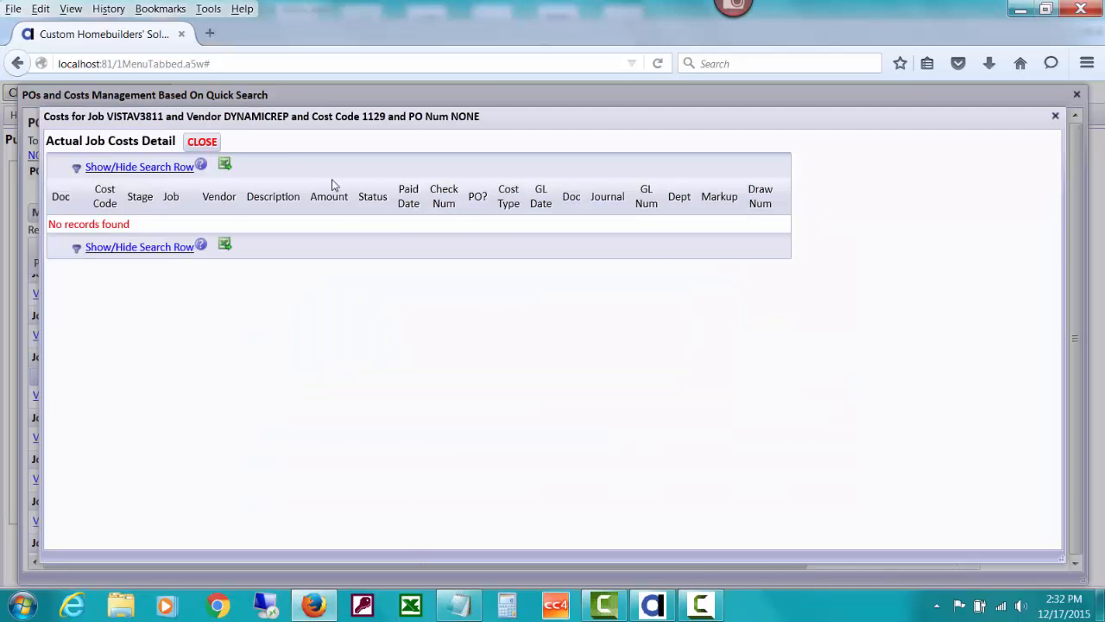
click(197, 142)
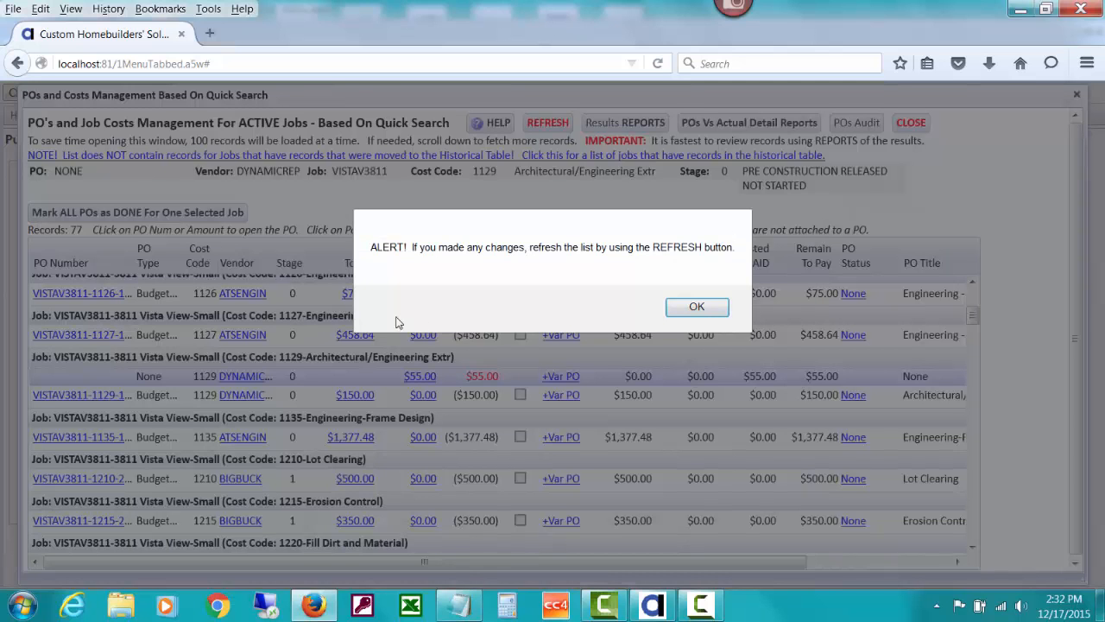
click(690, 307)
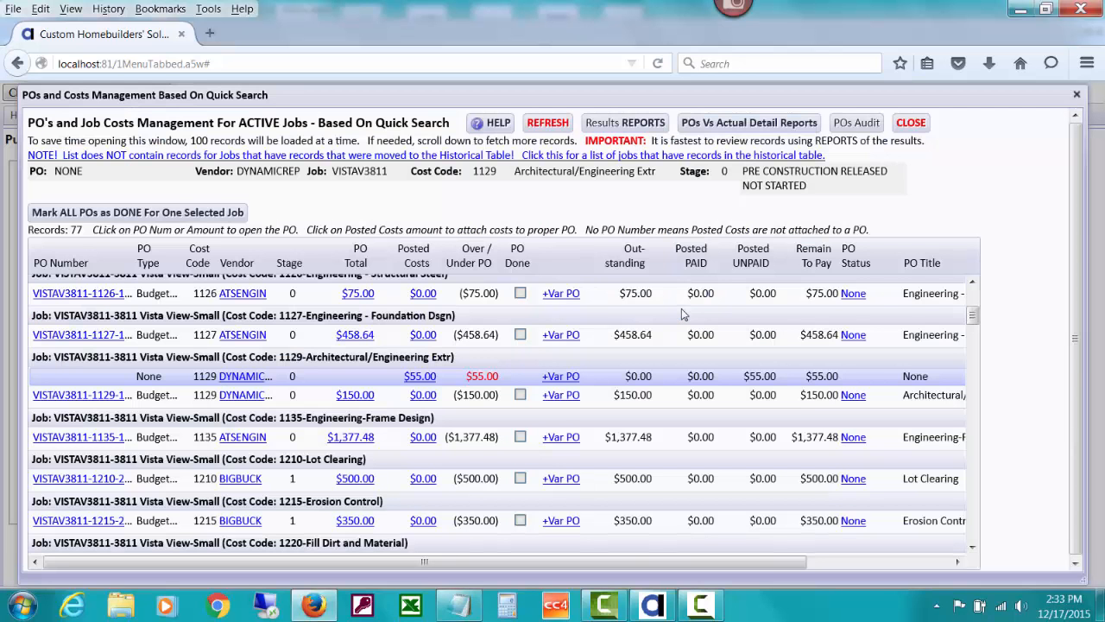
Refresh the PO list to check the posted cost on DYNAMICREP's 1129 PO, and close POs and costs management
click(547, 123)
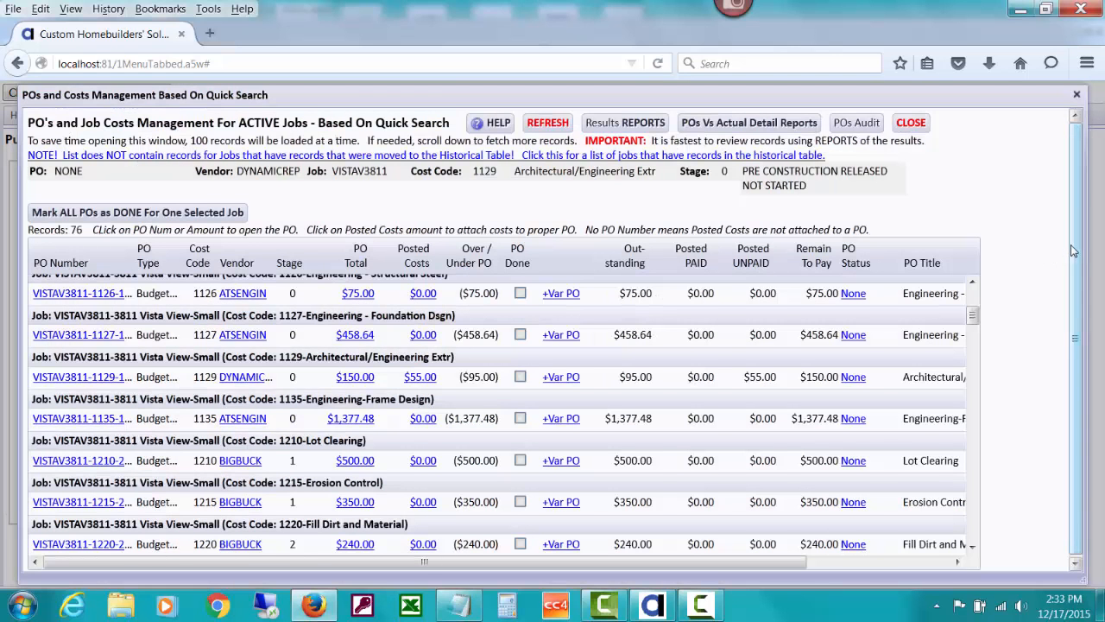
drag(1074, 248, 1075, 294)
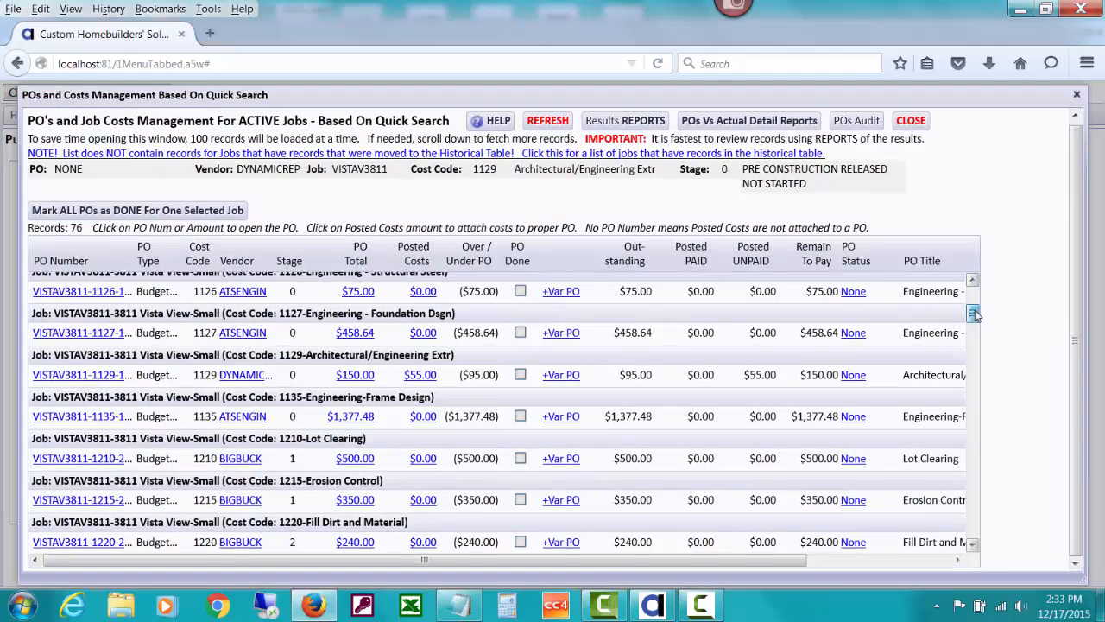
mouse_move(973, 313)
mouse_down()
mouse_move(976, 331)
mouse_move(975, 319)
mouse_up()
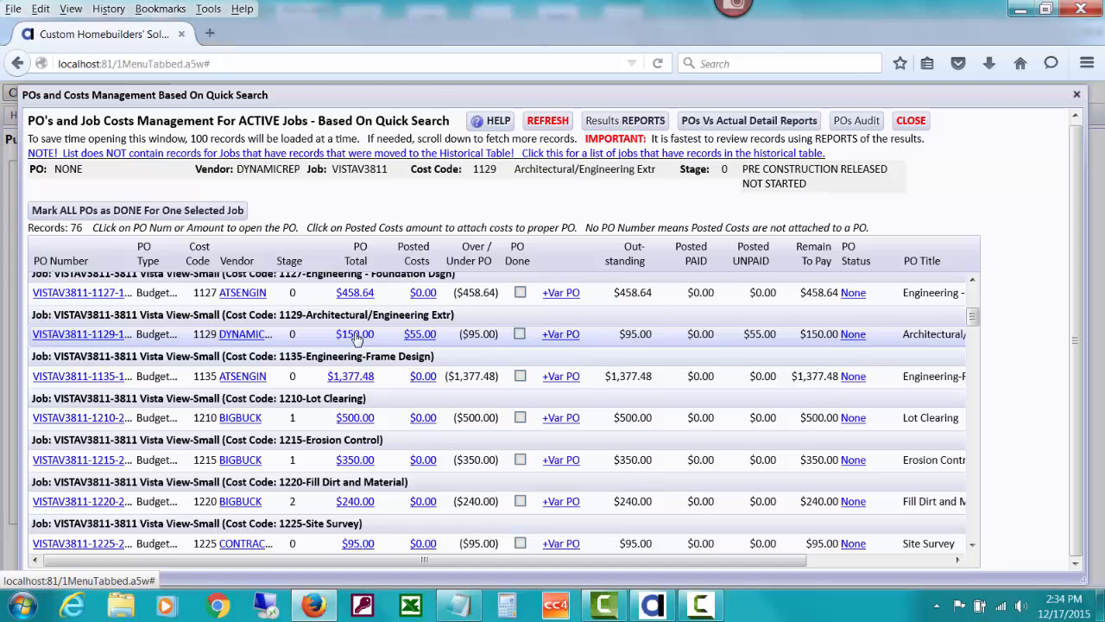
click(922, 124)
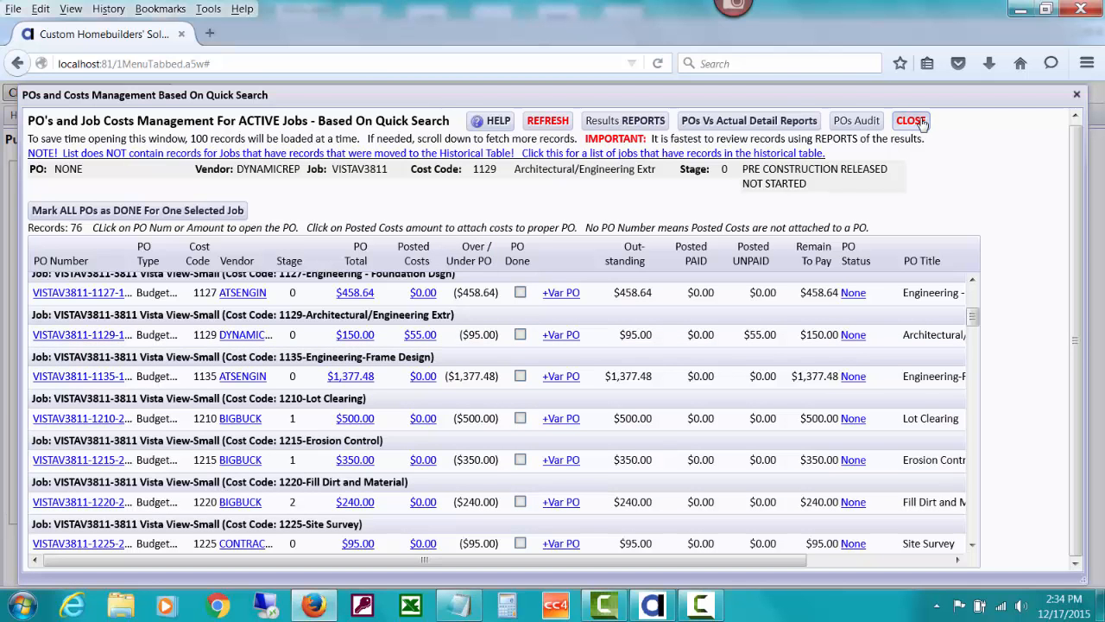